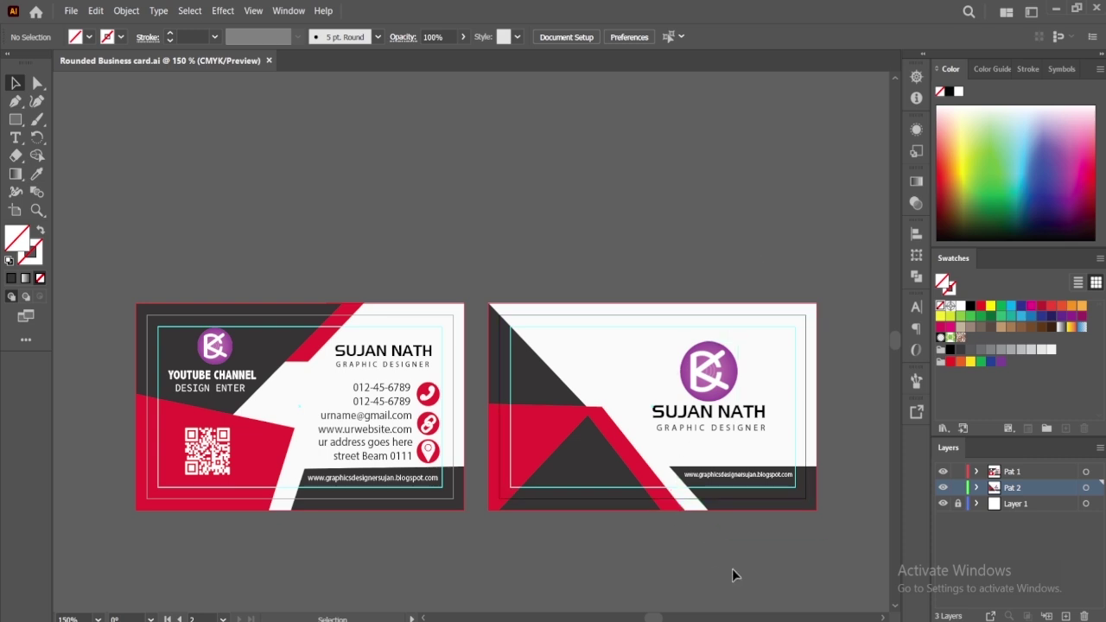
left_click_drag(731, 568, 386, 210)
left_click(388, 206)
left_click_drag(811, 551, 252, 242)
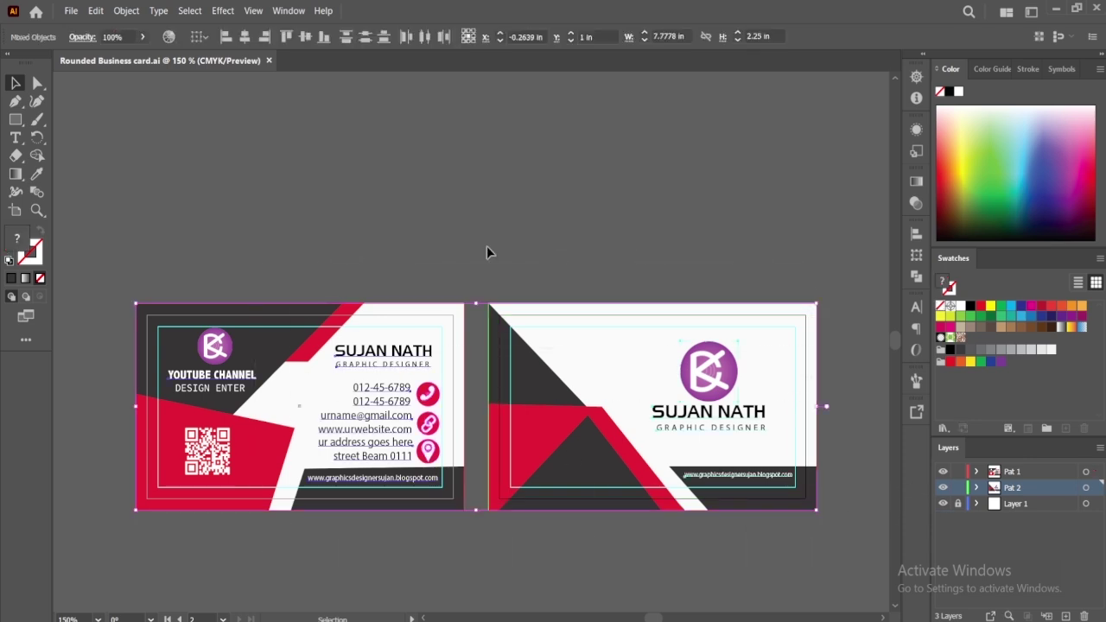
left_click(486, 245)
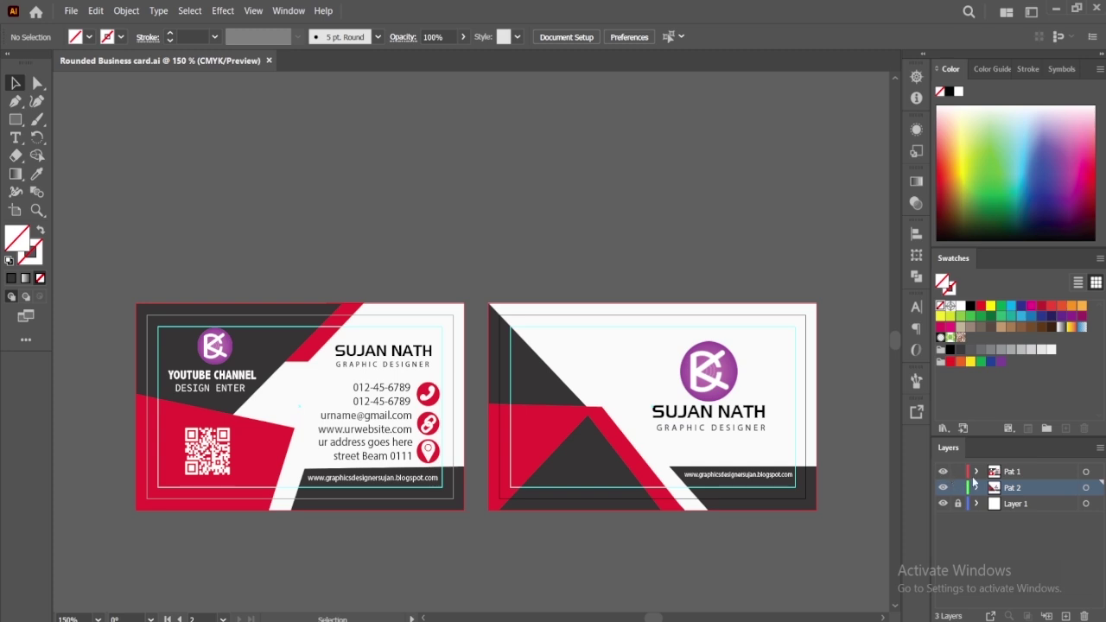
Step: Hide and show the Pat 1 and Pat 2 layers in turn to check which card side each one holds
left_click(1007, 476)
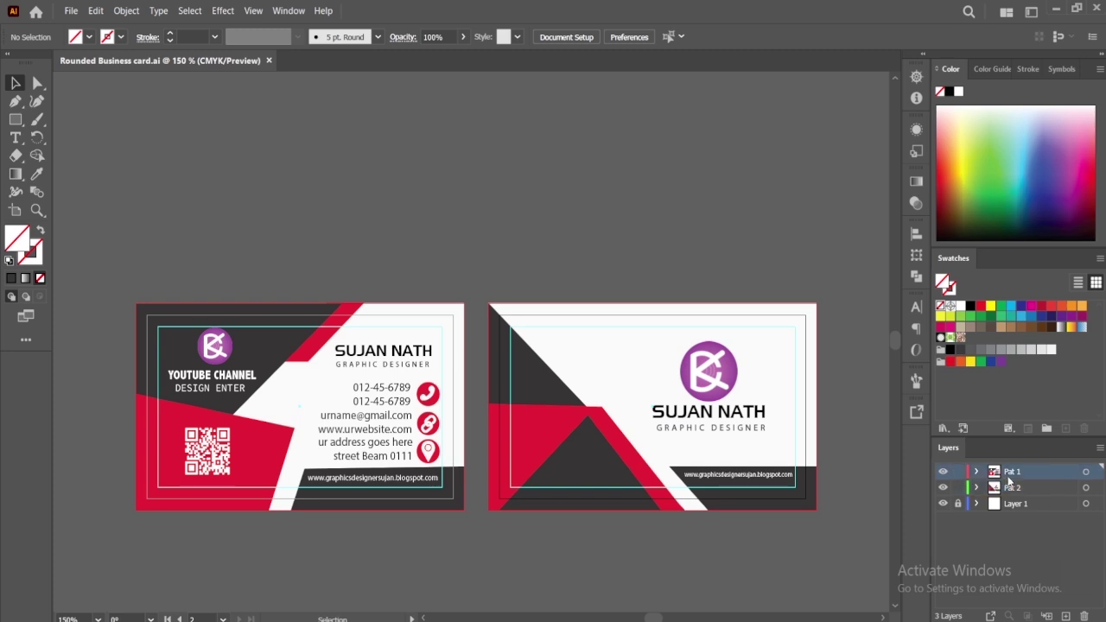
double_click(942, 471)
double_click(943, 490)
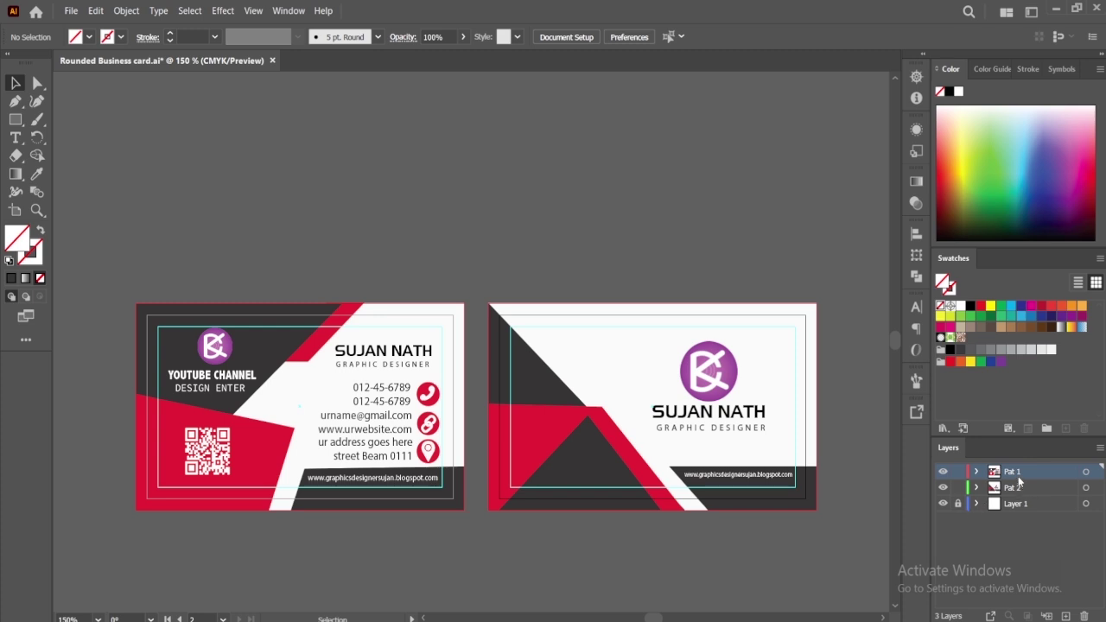
left_click(943, 472)
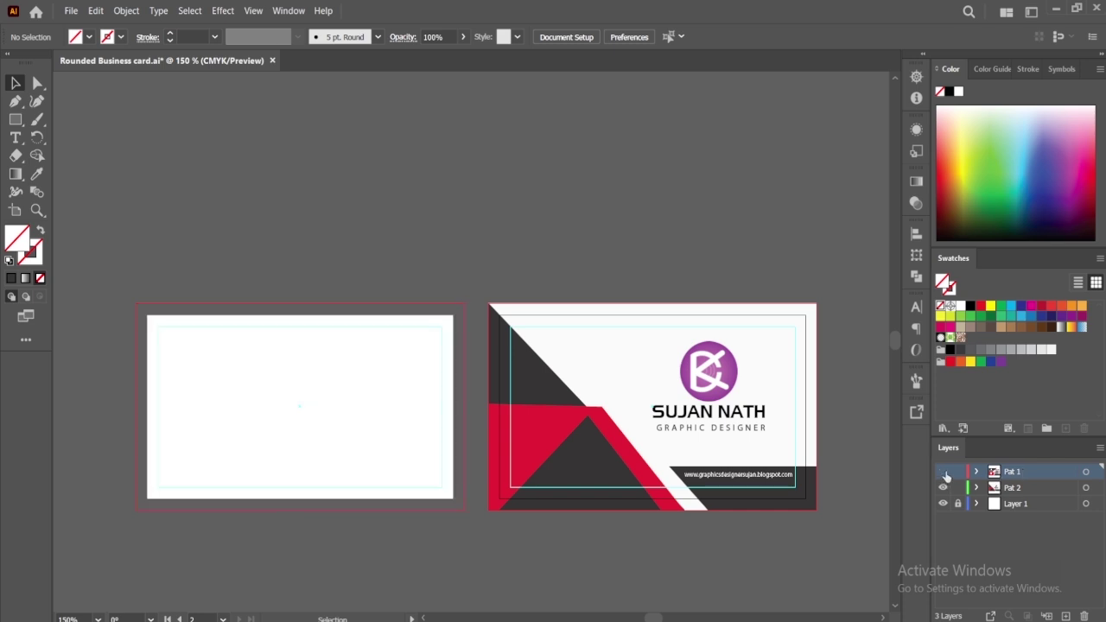
left_click(943, 472)
left_click(942, 488)
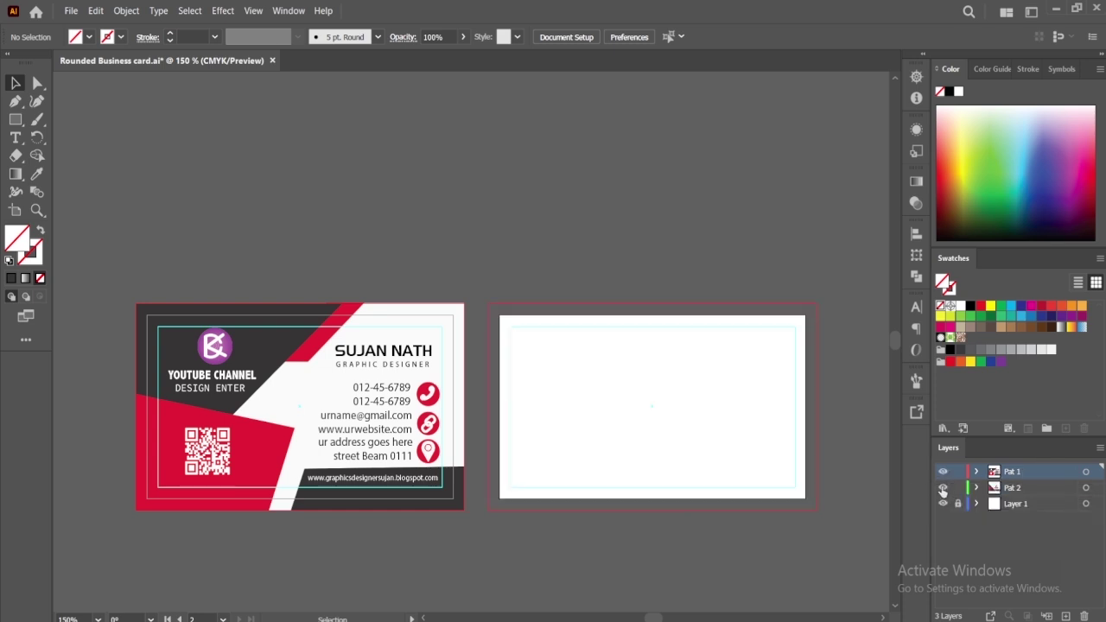
left_click(942, 488)
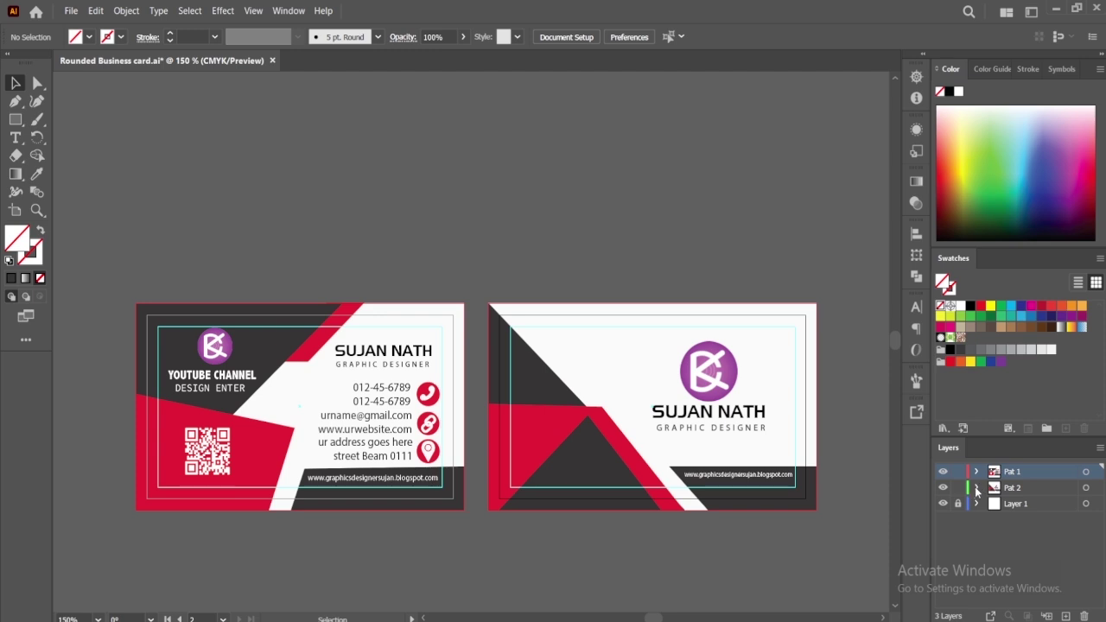
Step: Expand the Pat 2 layer, toggle its Tex sublayer's visibility to examine its contents, and collapse the layer again
left_click(976, 489)
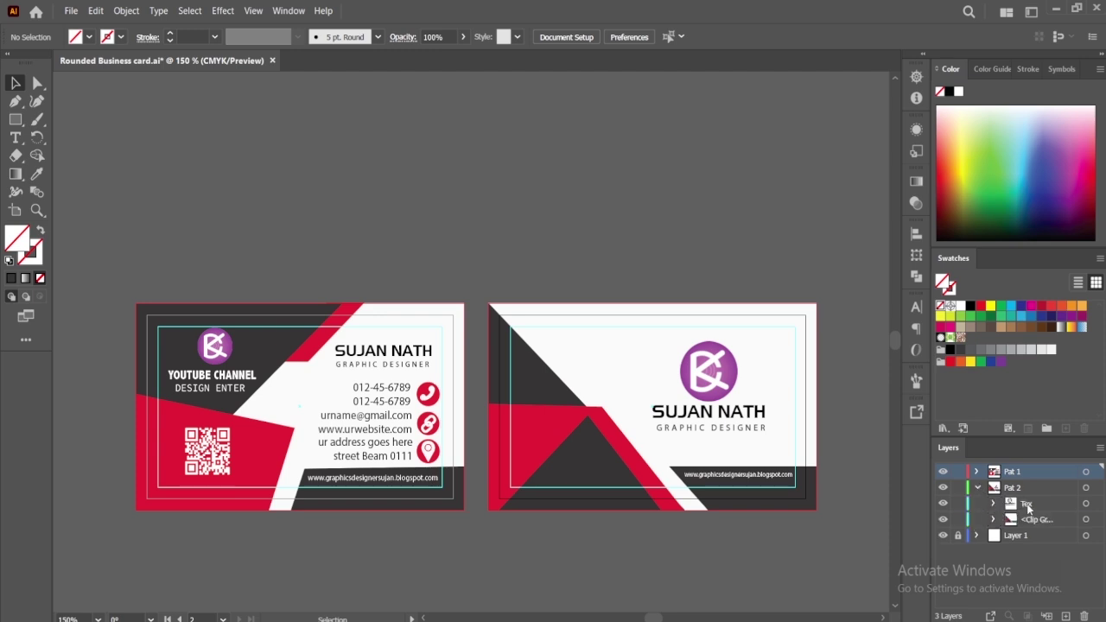
left_click(1028, 509)
left_click(942, 504)
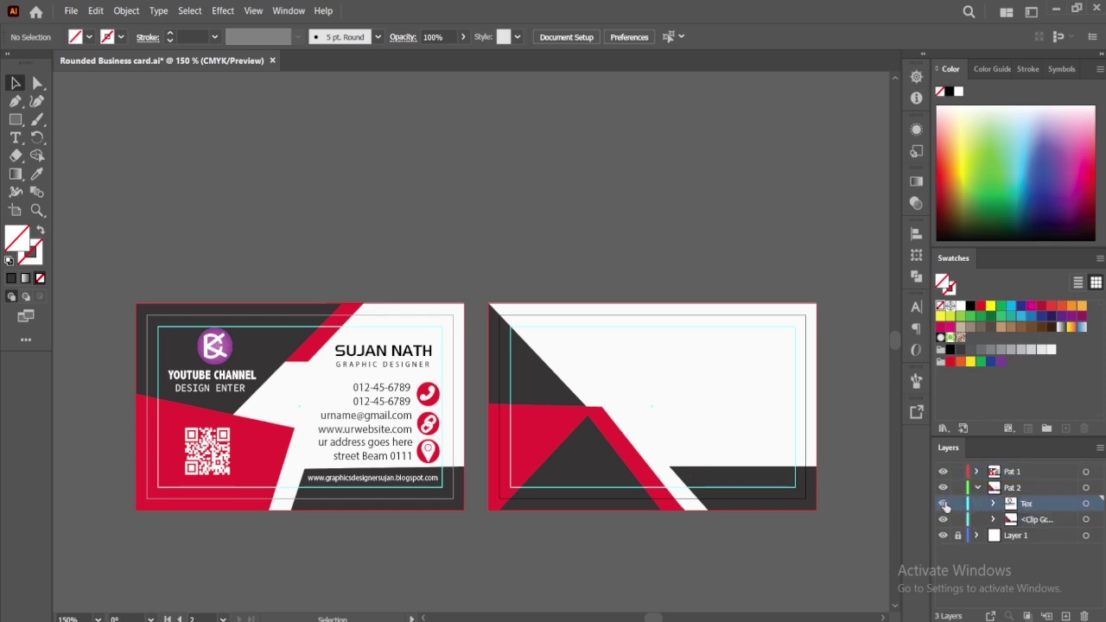
left_click(943, 504)
left_click(943, 504)
left_click(944, 504)
left_click(943, 505)
left_click(944, 504)
left_click(944, 504)
left_click(943, 504)
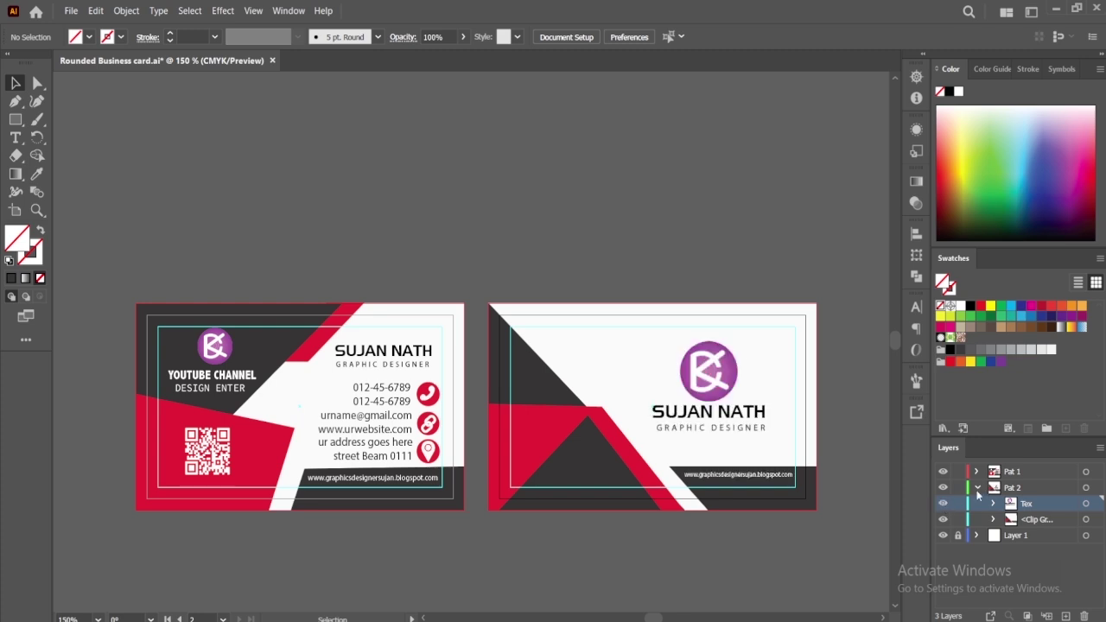
left_click(977, 487)
Step: Expand the Pat 1 layer and toggle its Icon sublayer's visibility to examine which elements it contains
left_click(976, 472)
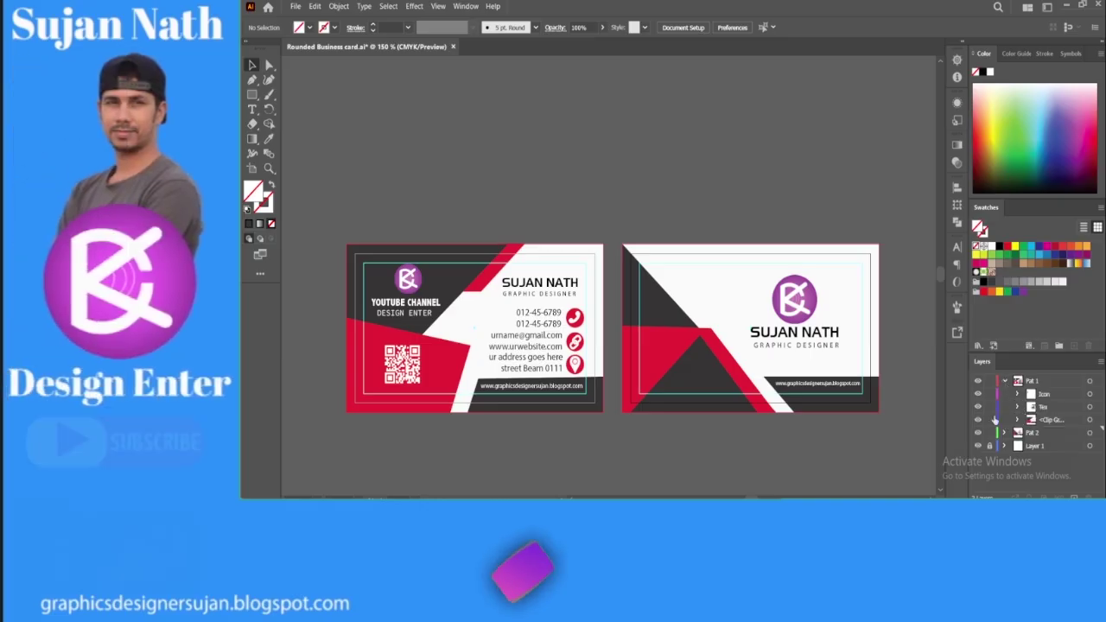
left_click(978, 394)
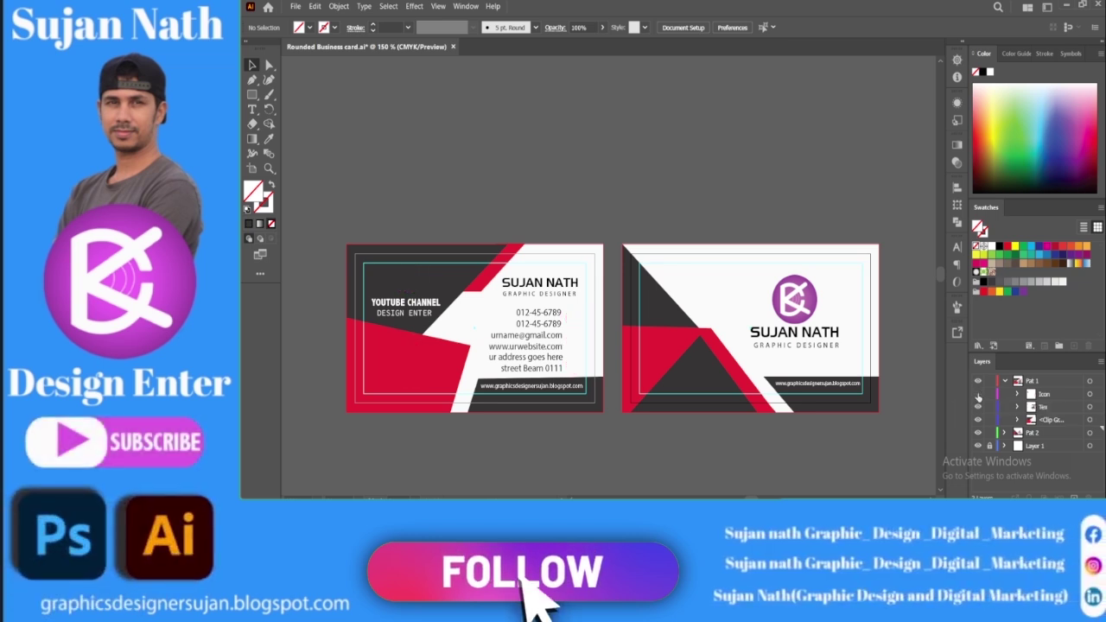
left_click(978, 396)
left_click(978, 396)
left_click(978, 395)
left_click(978, 396)
left_click(978, 395)
left_click(978, 396)
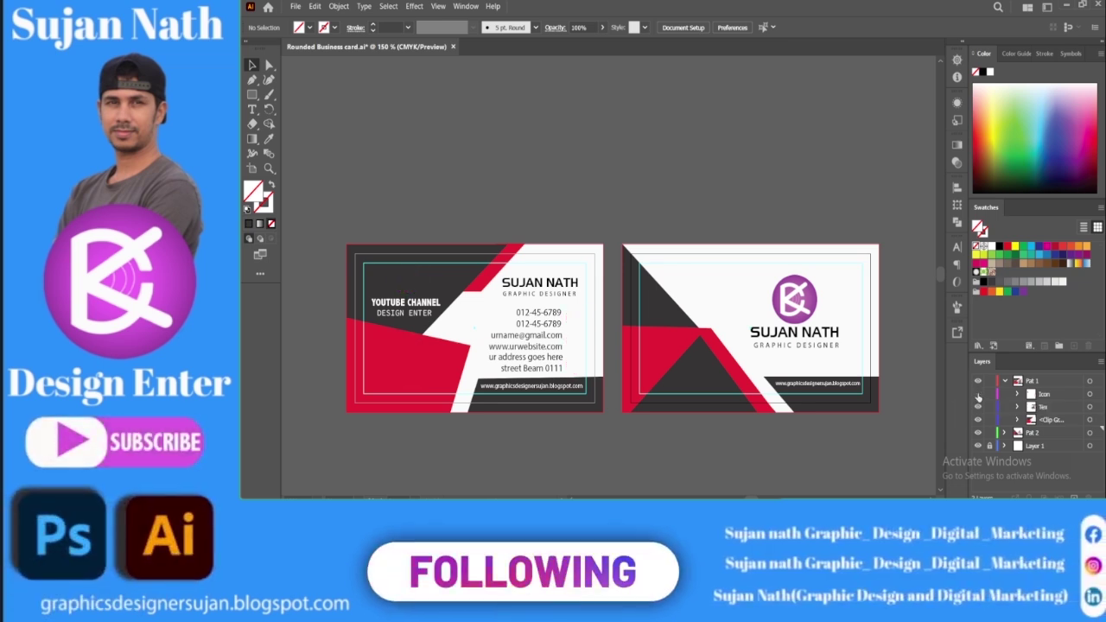
left_click(978, 396)
left_click(977, 396)
left_click(978, 395)
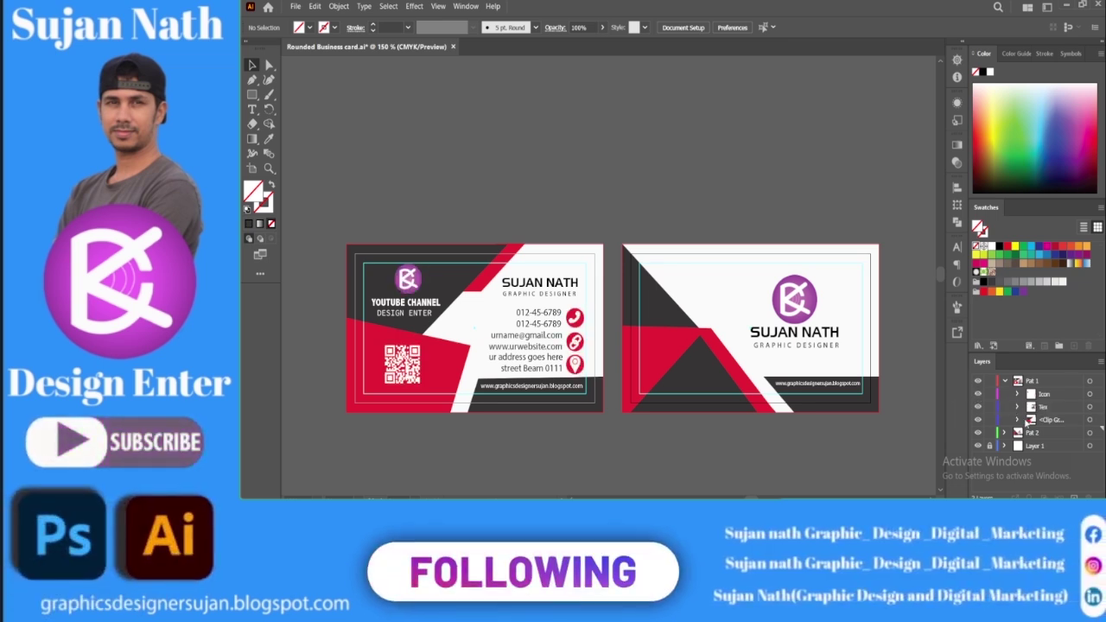
Step: Toggle the visibility of the clip group in Pat 1 to examine the card's background shapes
left_click(978, 420)
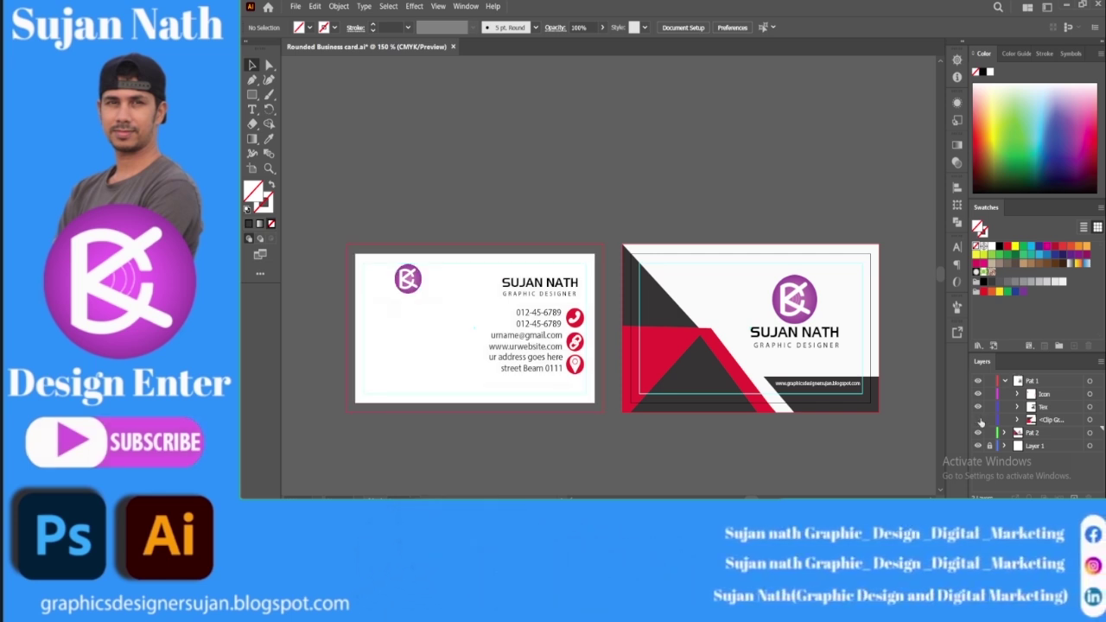
left_click(979, 420)
left_click(978, 420)
left_click(979, 420)
left_click(979, 420)
left_click(979, 420)
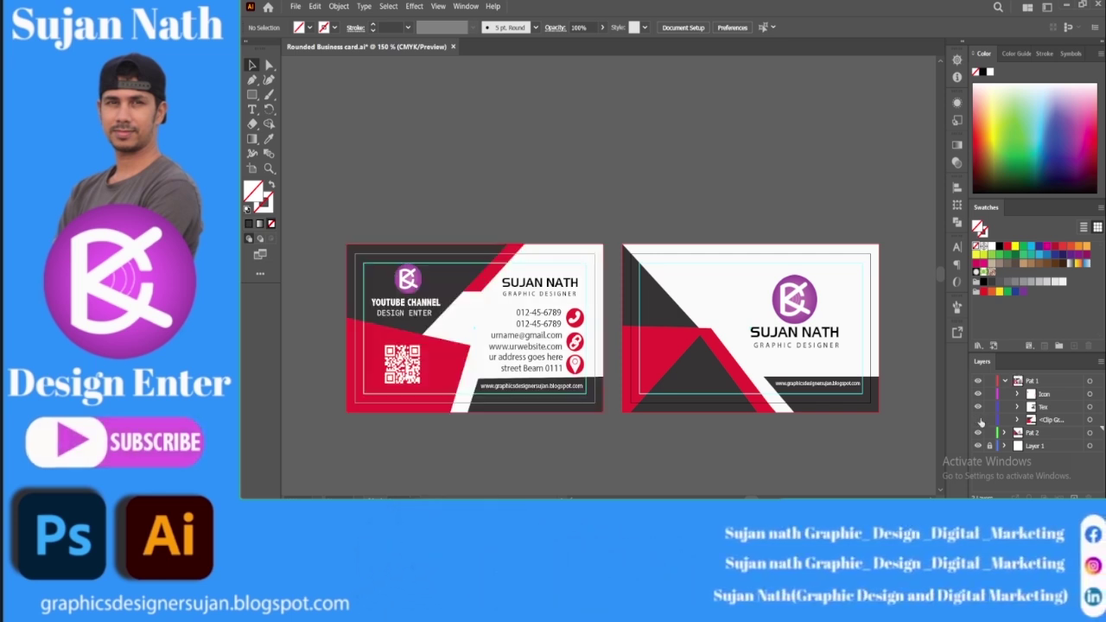
left_click(979, 420)
left_click(979, 420)
left_click(979, 420)
left_click(979, 420)
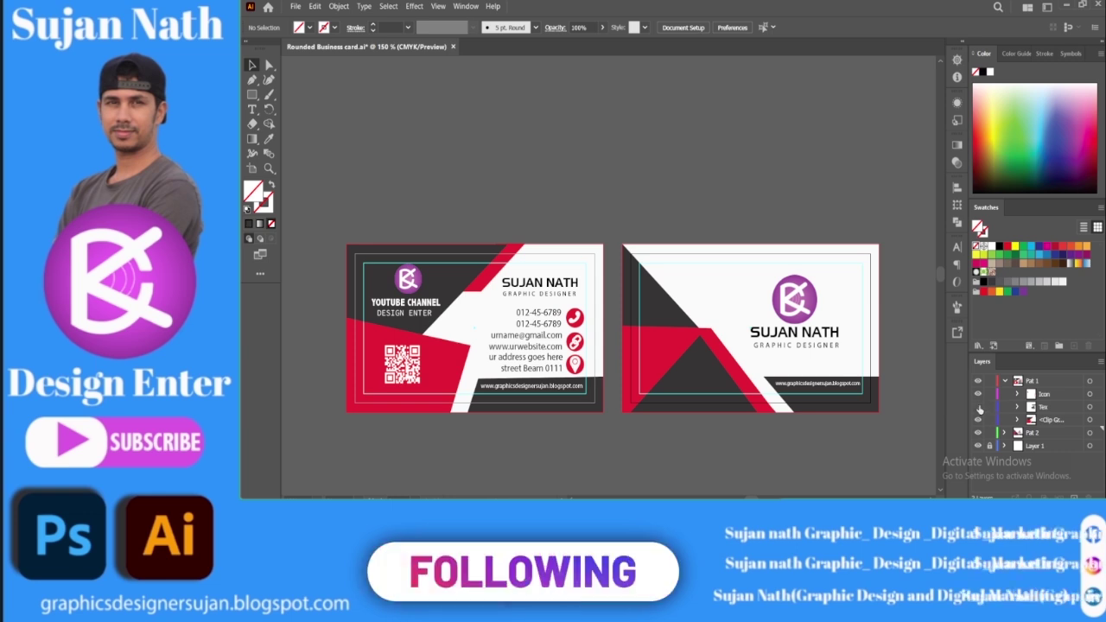
Step: Toggle the Tex sublayer's visibility in Pat 1 to examine its text, and collapse the layer
left_click(979, 407)
left_click(979, 407)
left_click(978, 407)
left_click(979, 407)
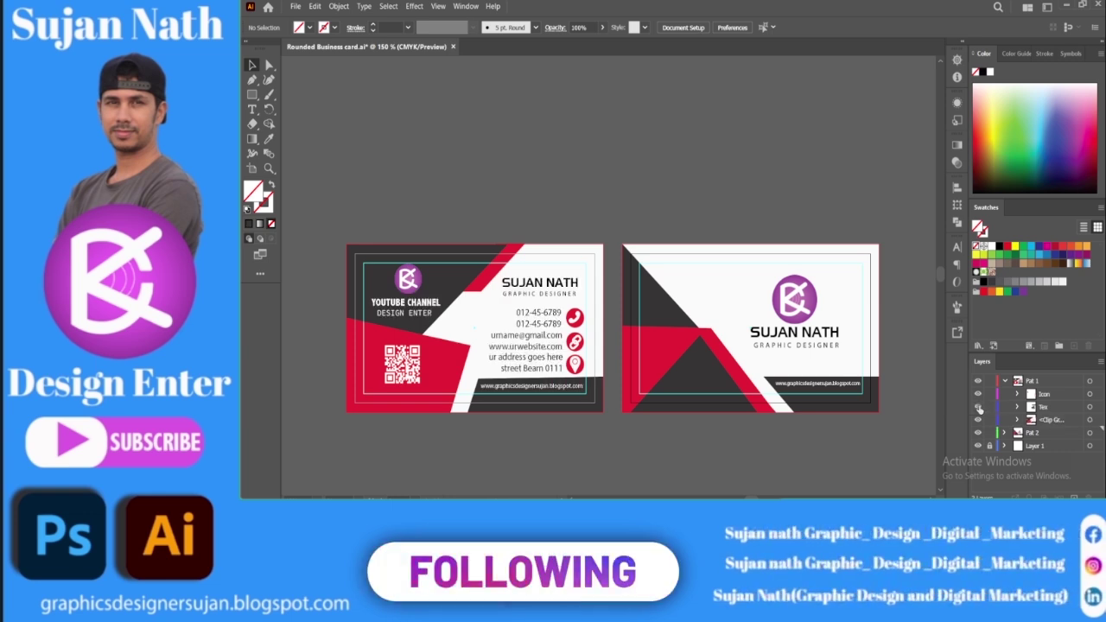
left_click(979, 407)
left_click(979, 406)
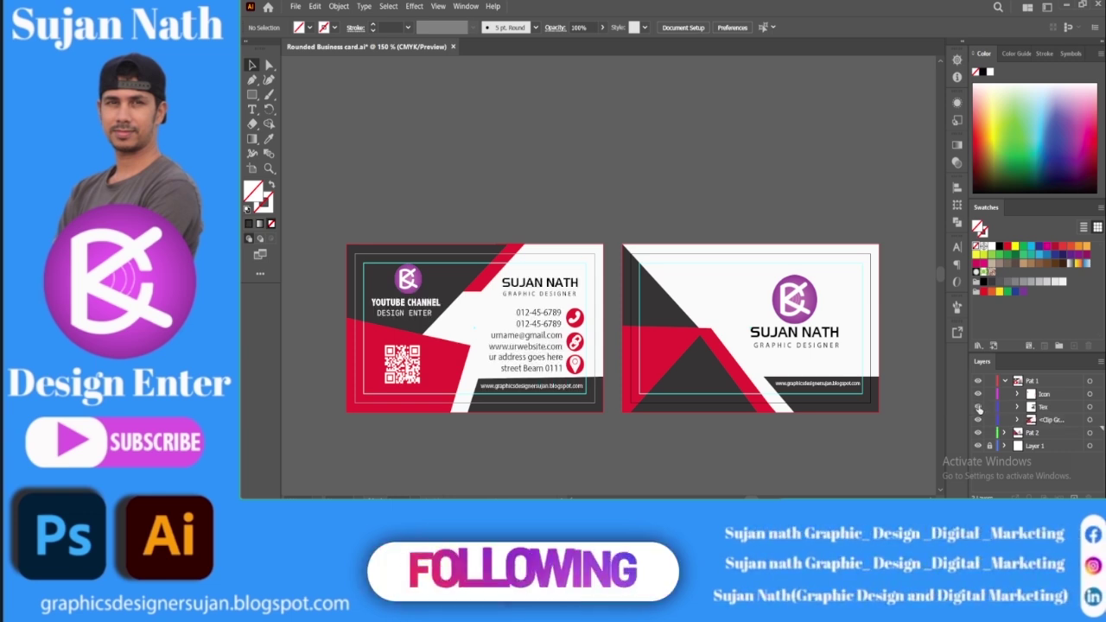
left_click(1005, 381)
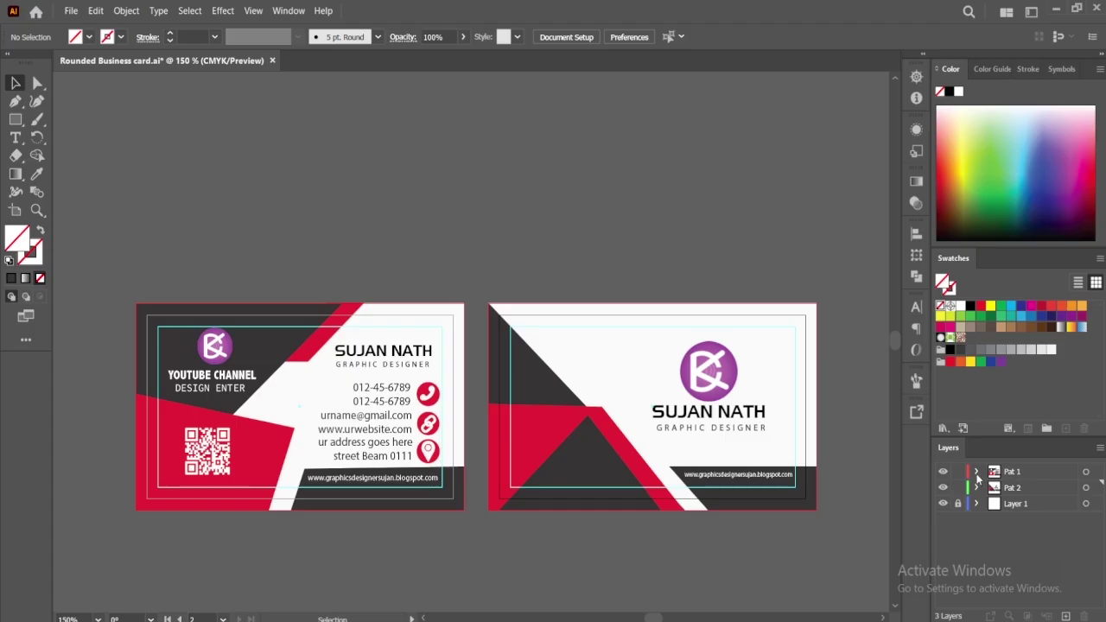
Step: Reopen the Pat 1 layer, hide and show its Icon sublayer to recheck the icons, and collapse the layer
left_click(976, 473)
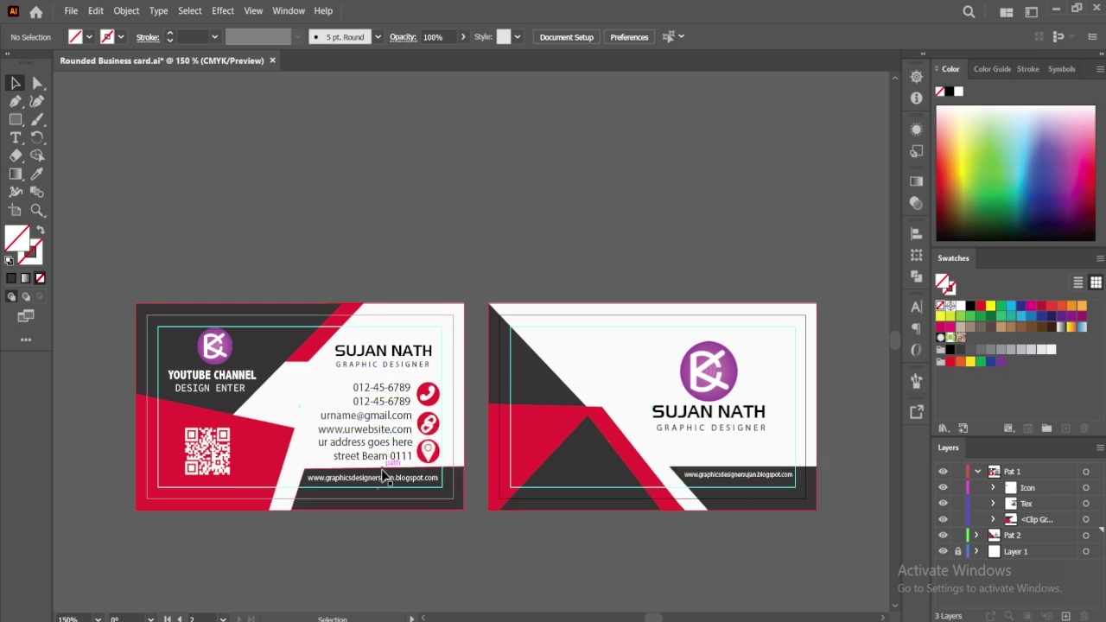
left_click(943, 489)
left_click(943, 489)
left_click(942, 489)
left_click(943, 489)
left_click(943, 489)
left_click(943, 490)
left_click(944, 489)
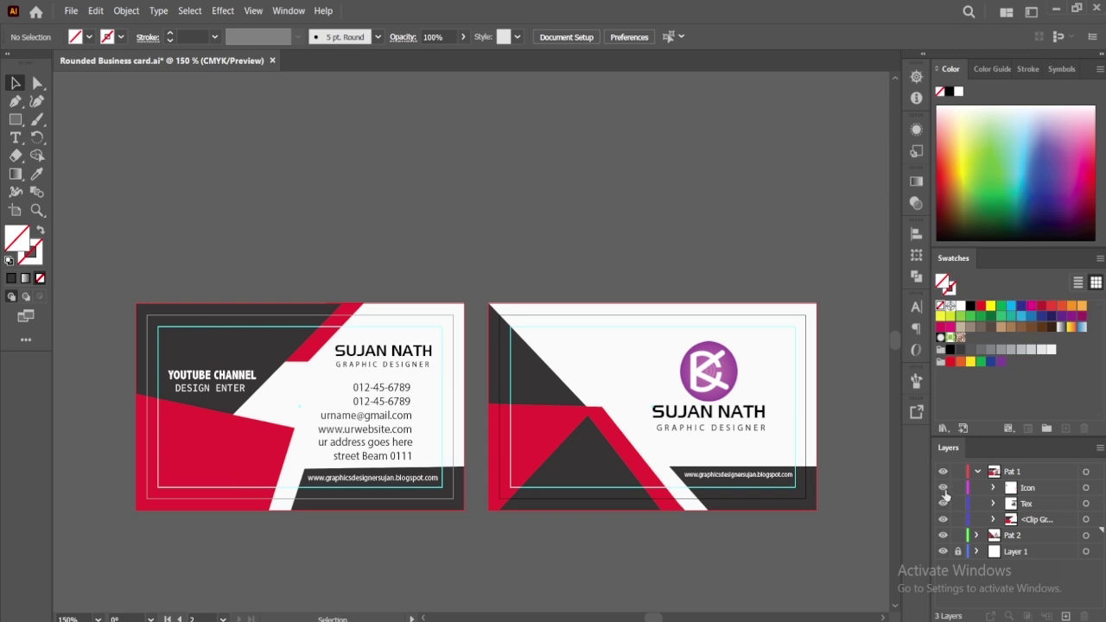
left_click(943, 490)
left_click(943, 490)
left_click(943, 489)
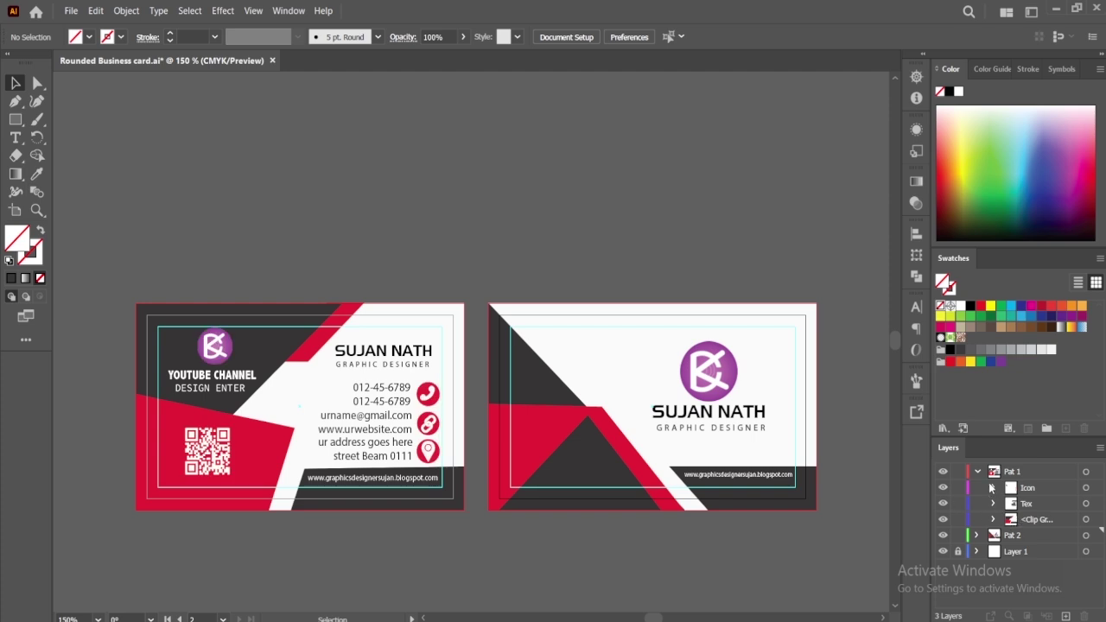
left_click(977, 472)
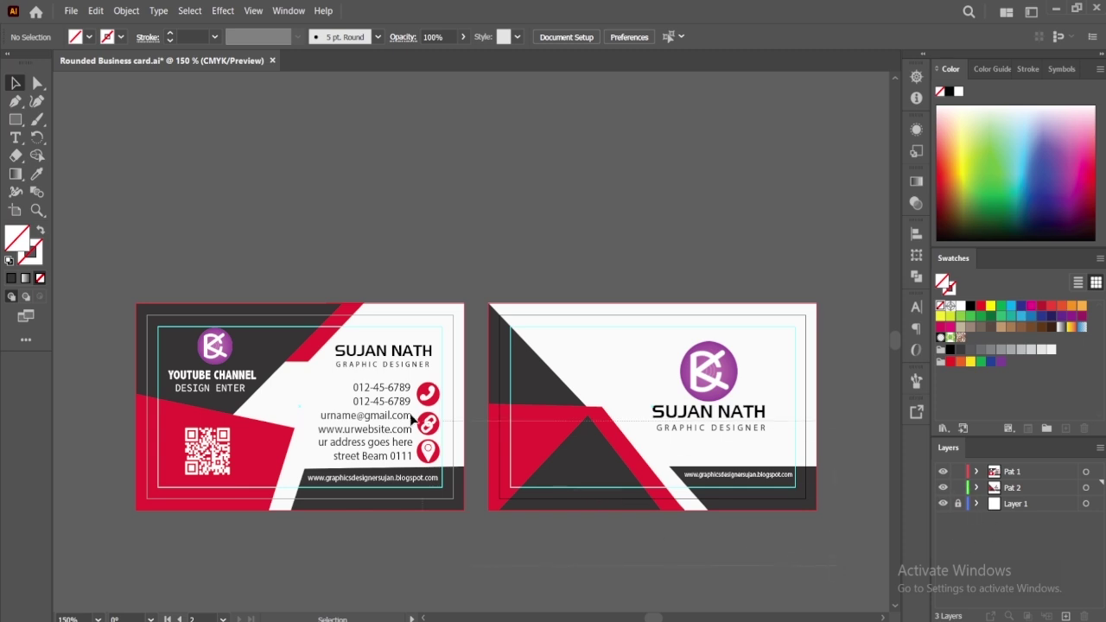
key("ctrl+a")
left_click(623, 228)
key("ctrl+a")
left_click(528, 231)
left_click_drag(307, 288, 307, 286)
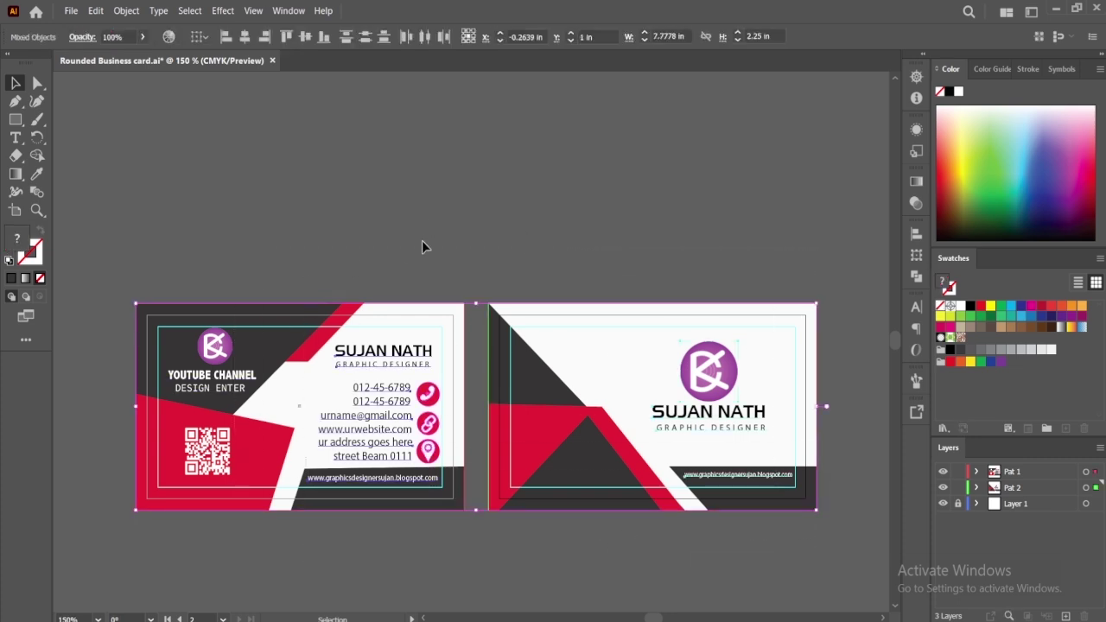
left_click(423, 240)
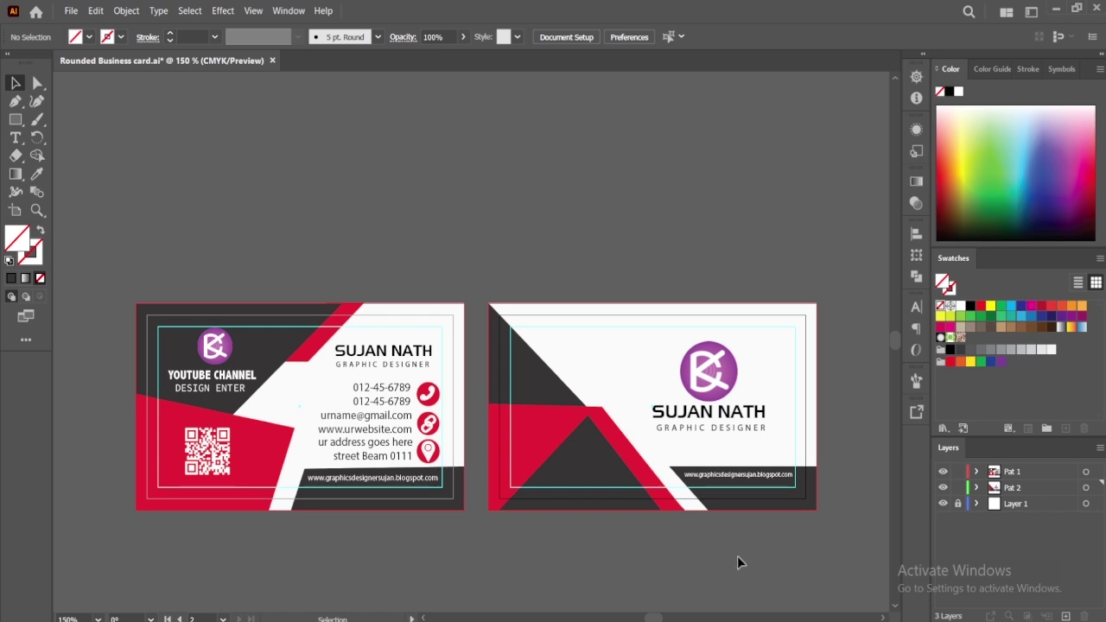
left_click_drag(347, 361, 318, 255)
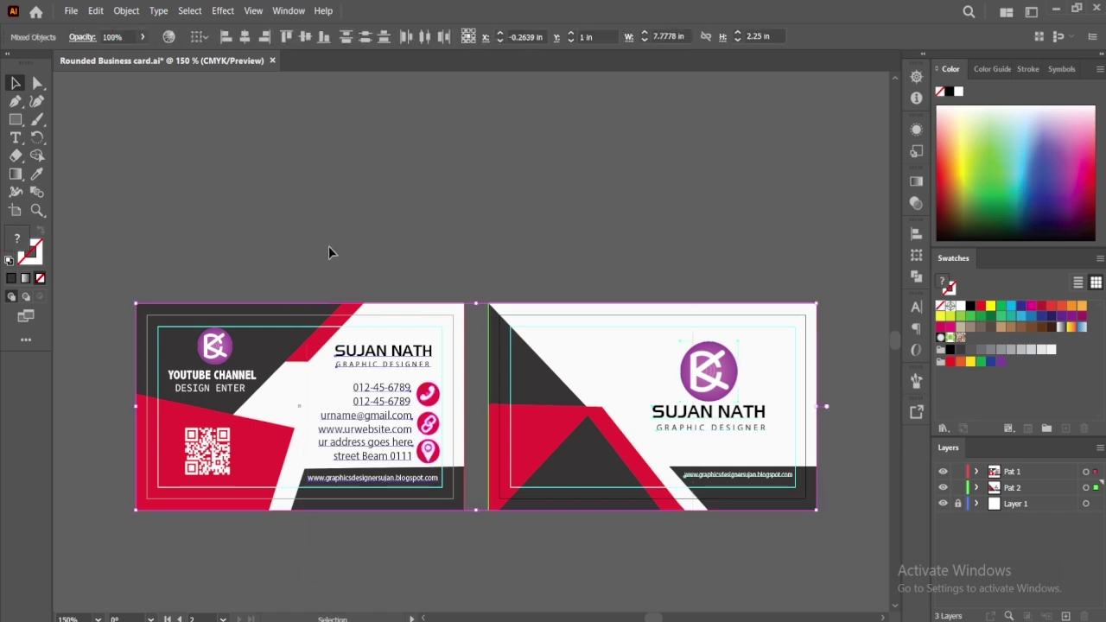
left_click(344, 239)
left_click_drag(701, 567, 268, 243)
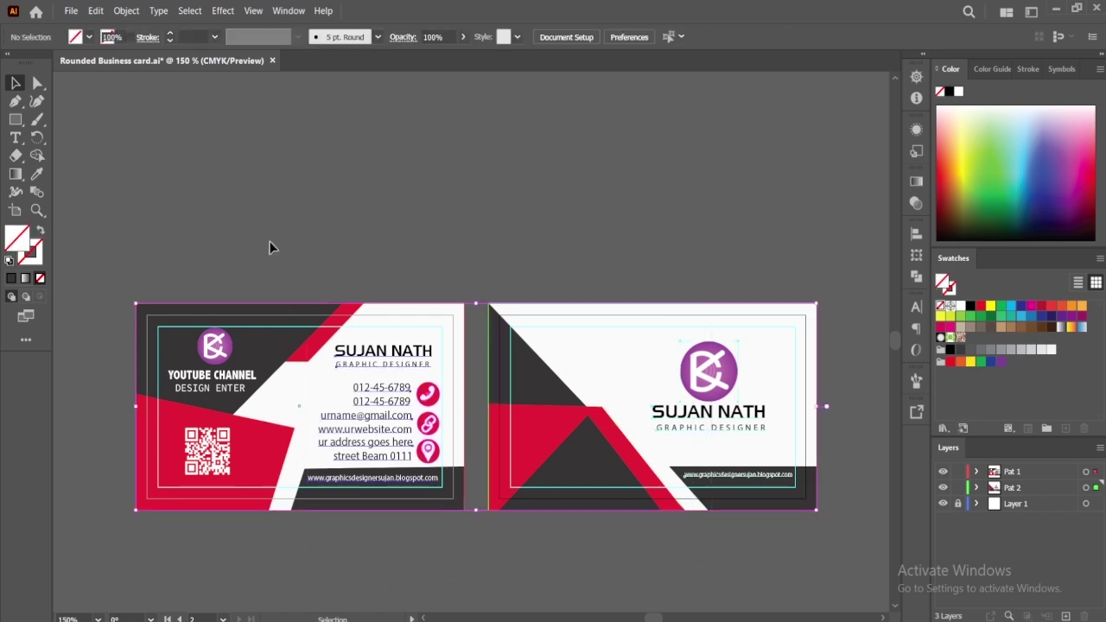
left_click(377, 203)
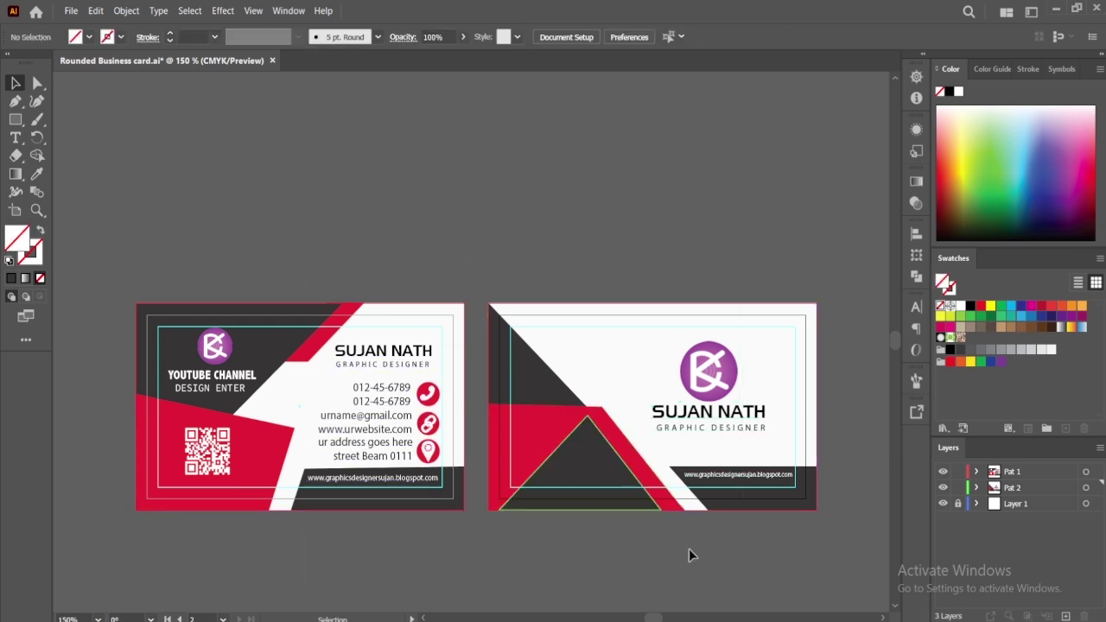
left_click_drag(691, 556, 314, 278)
left_click(306, 232)
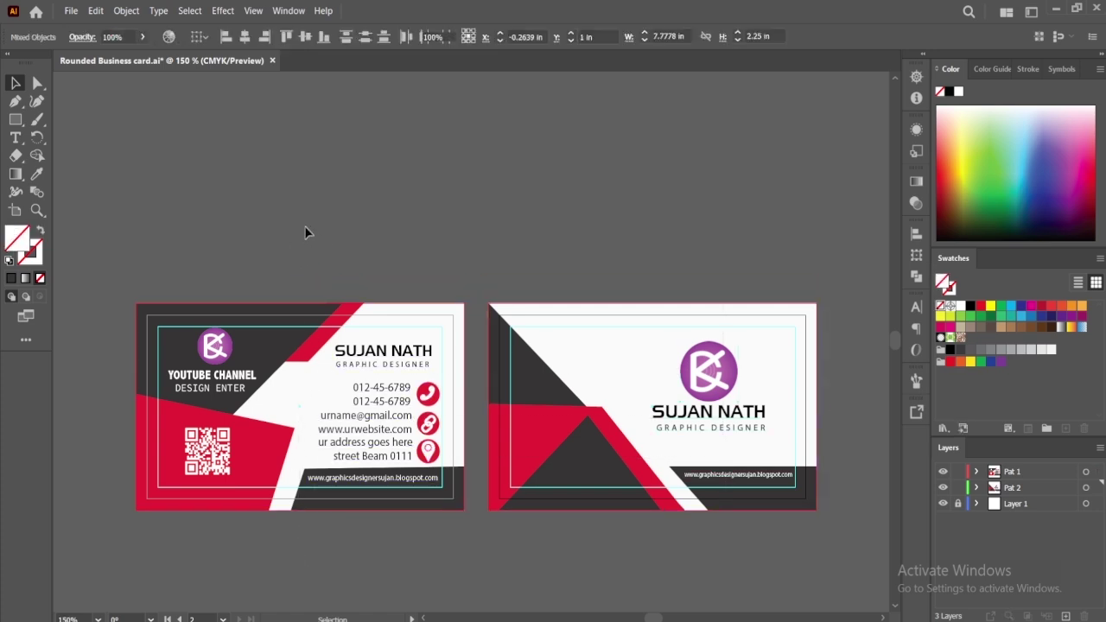
Step: Start a Save As of the business card document and browse to the Desktop as the location
left_click(72, 11)
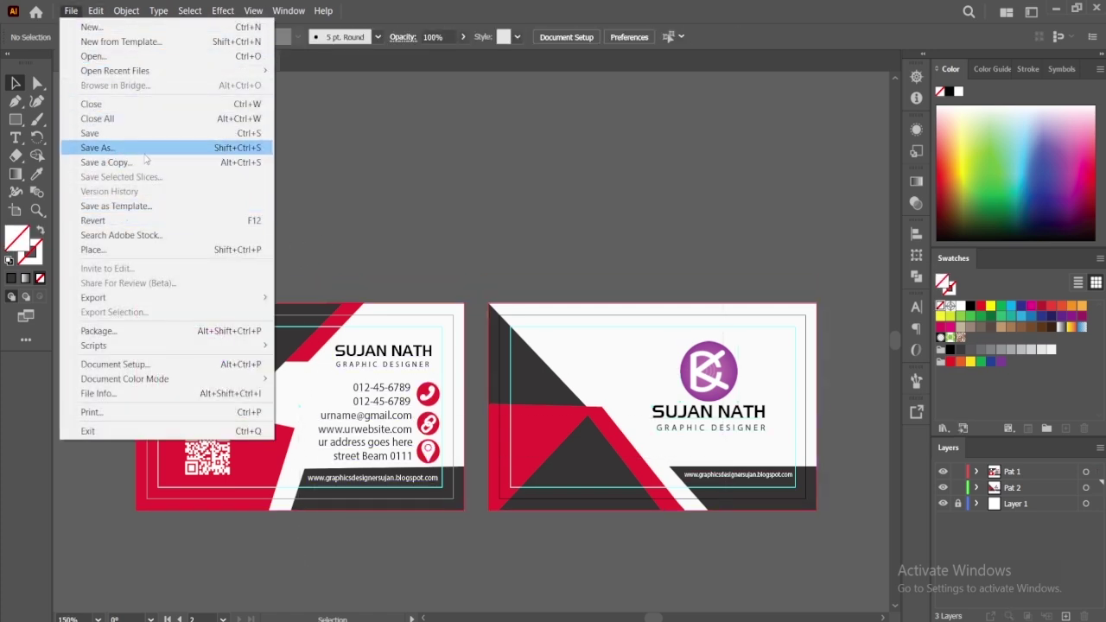
left_click(117, 153)
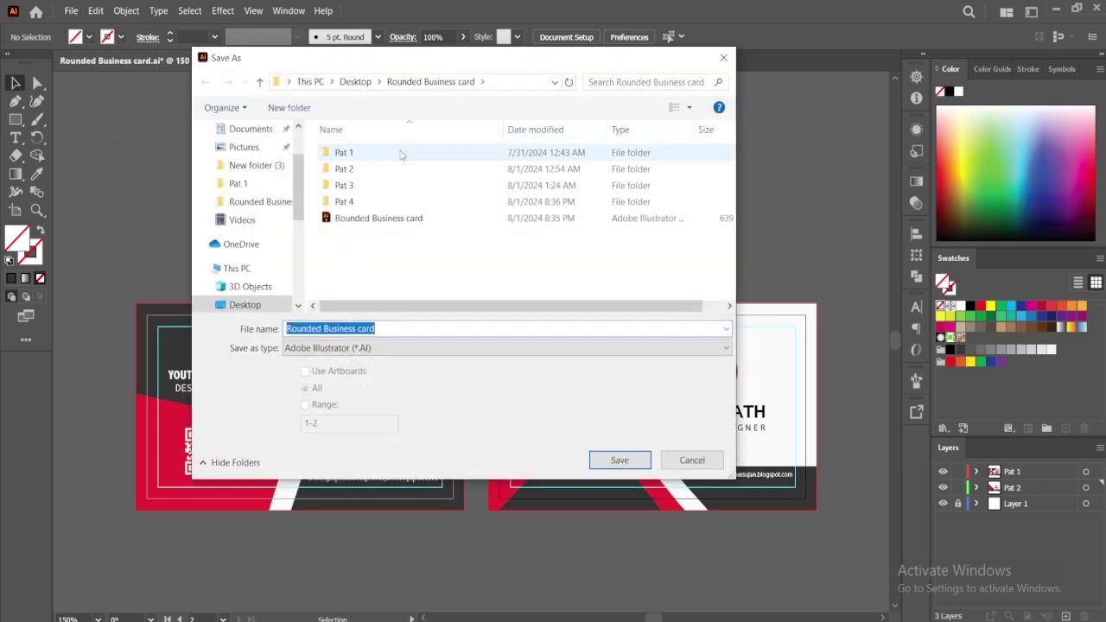
left_click_drag(300, 185, 300, 155)
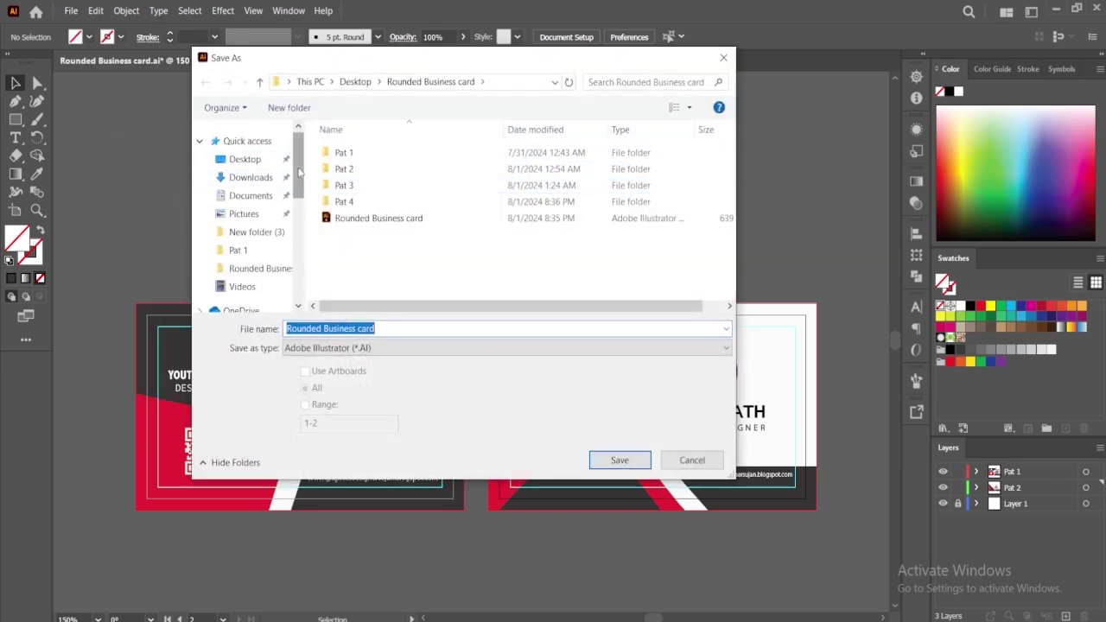
left_click(257, 163)
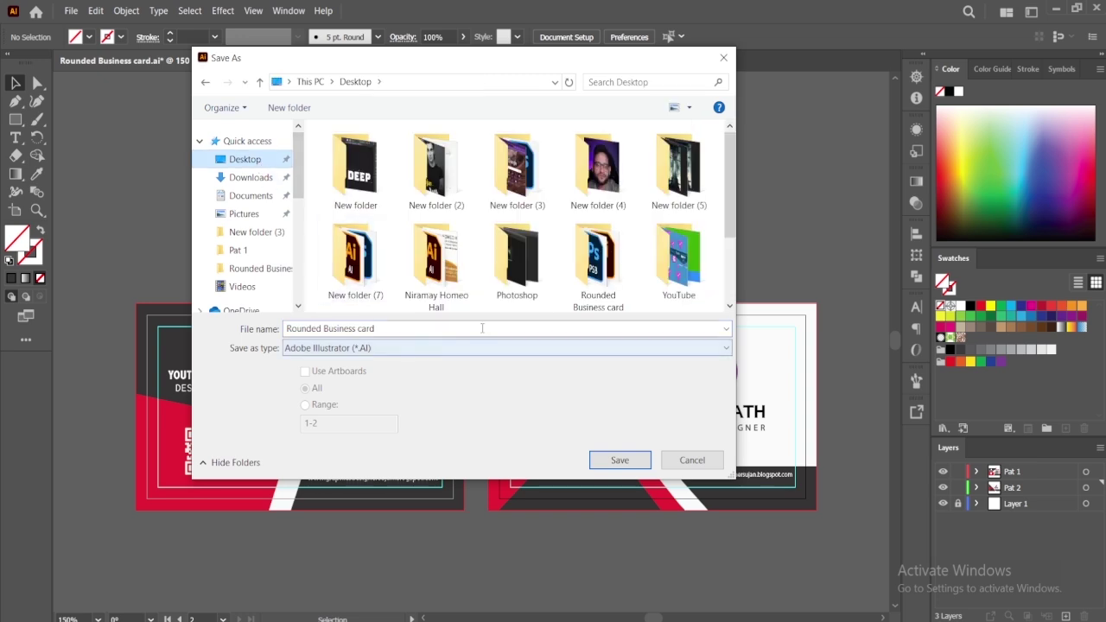
left_click_drag(730, 211, 729, 248)
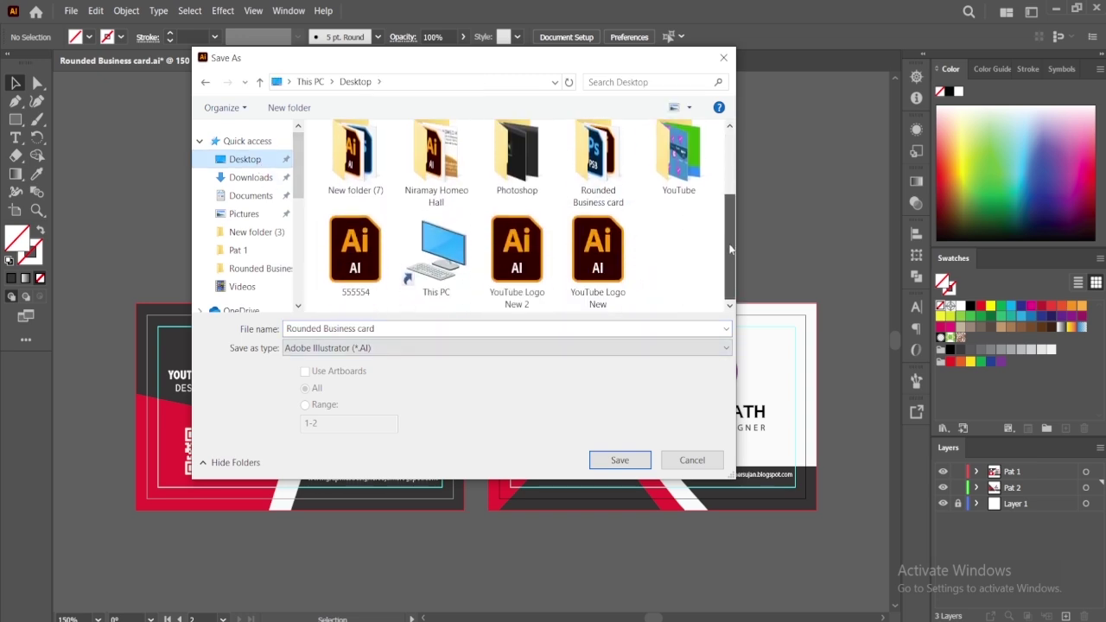
Step: Create a new folder on the Desktop and name it client
right_click(671, 263)
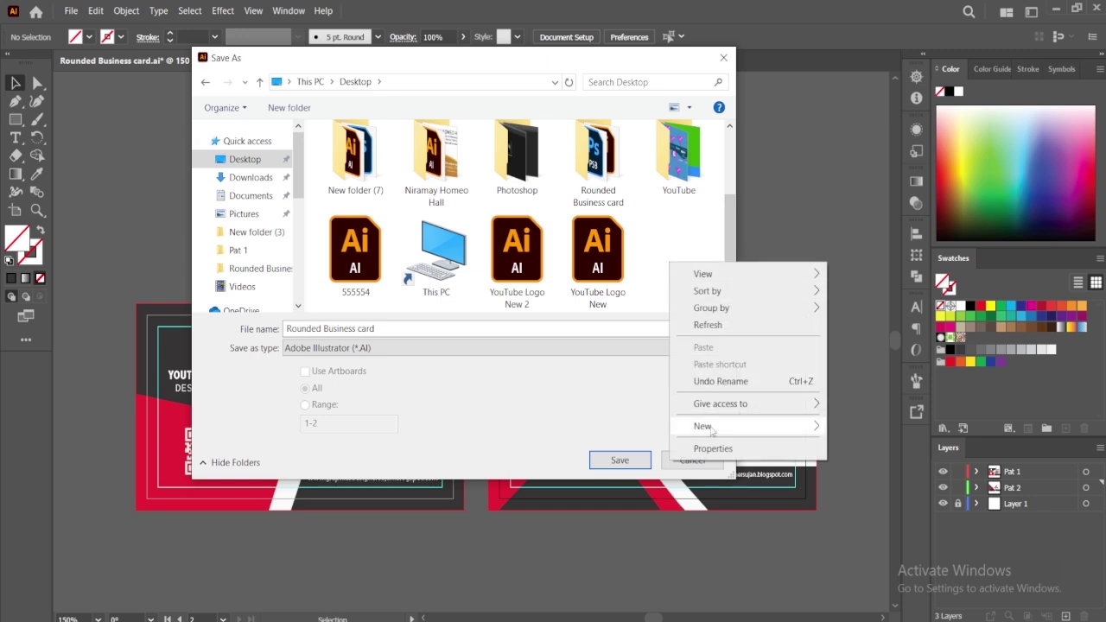
mouse_move(710, 429)
left_click(855, 424)
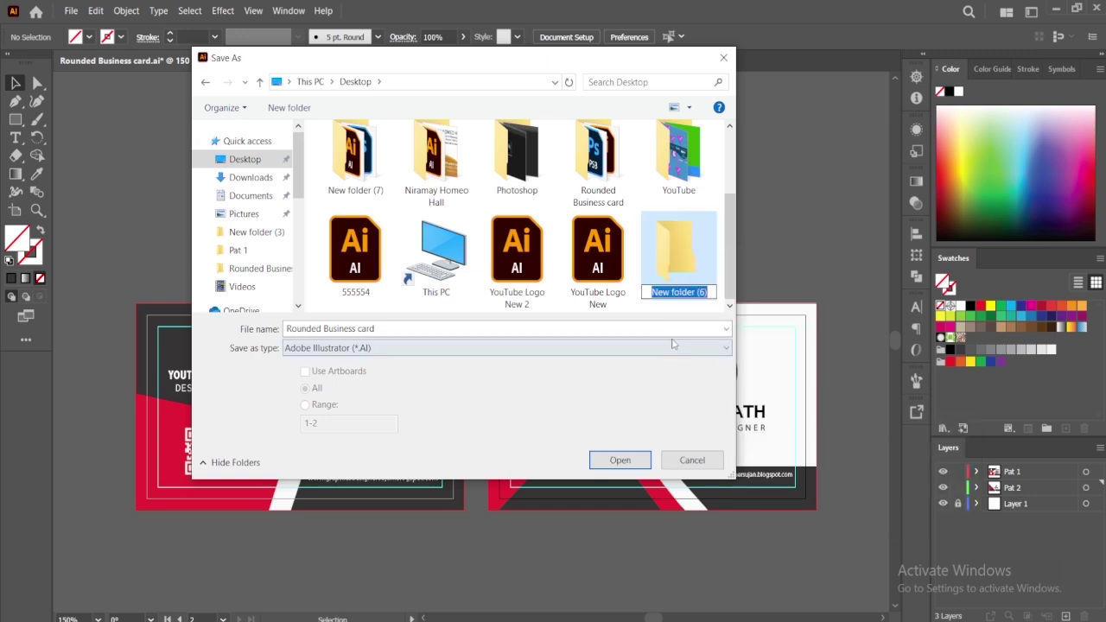
key("Return")
right_click(688, 294)
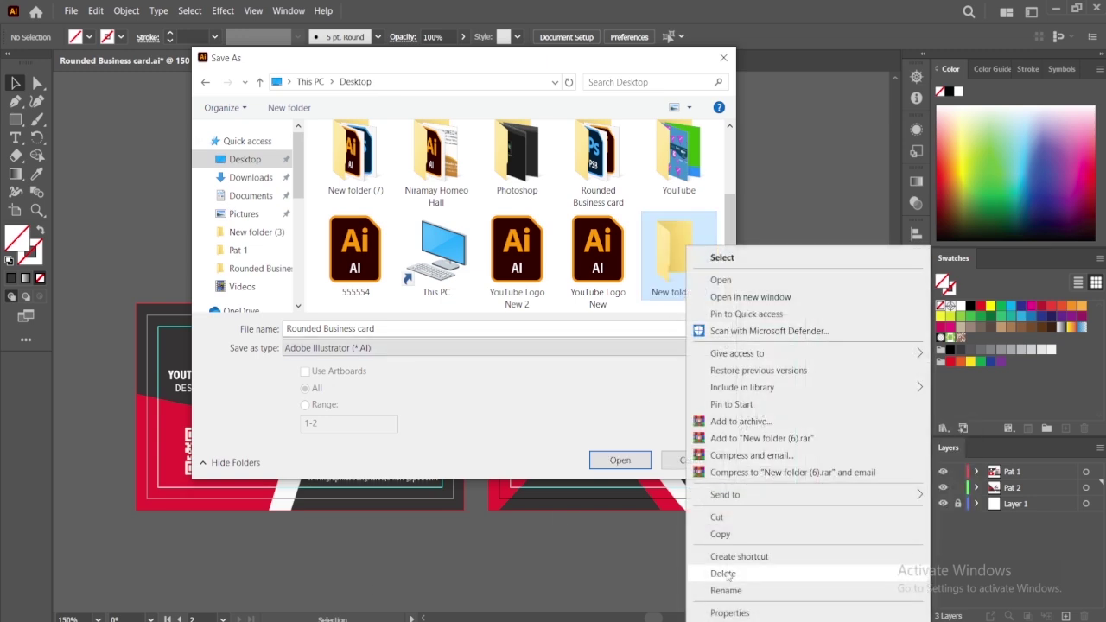
left_click(726, 590)
type("client")
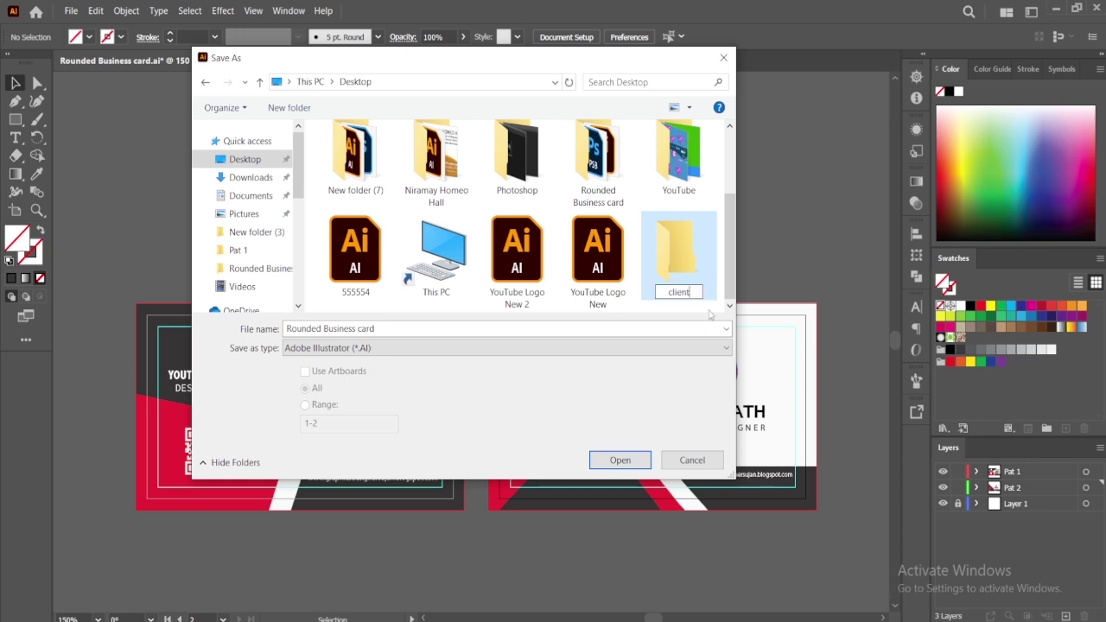
key("Return")
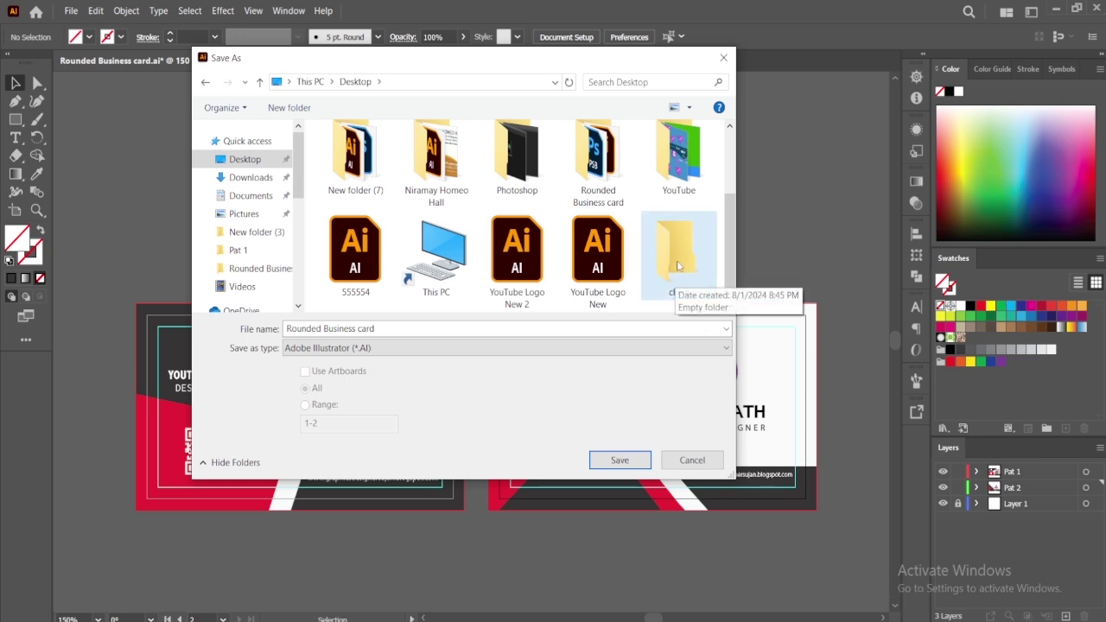
Step: Save the document as Rounded Business card in the client folder, using the Adobe Illustrator (*.AI) format
left_click(678, 268)
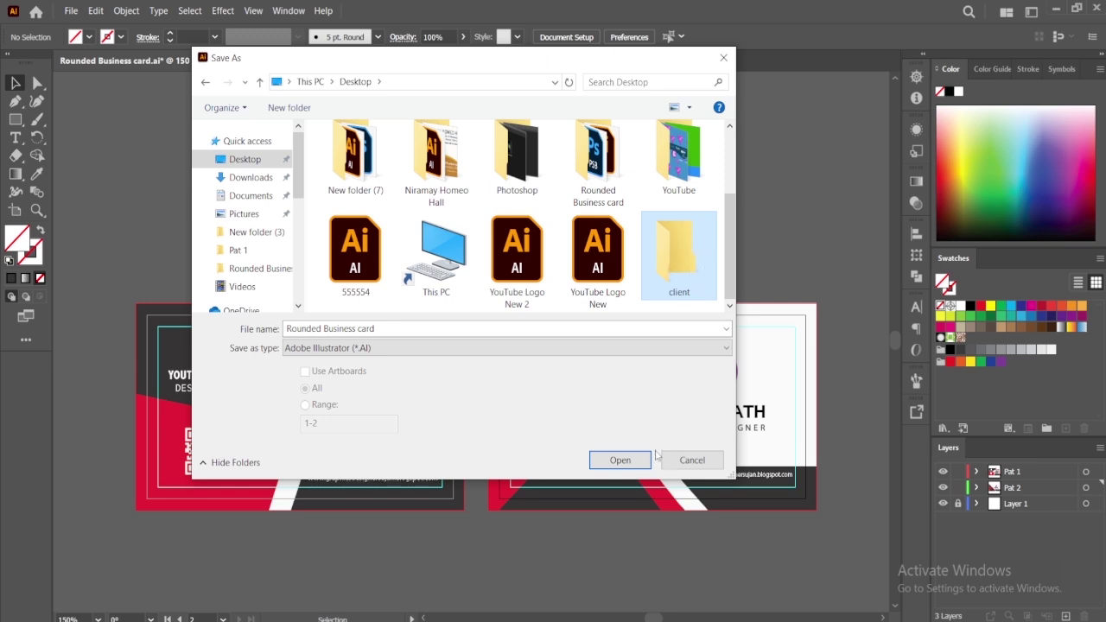
left_click(718, 352)
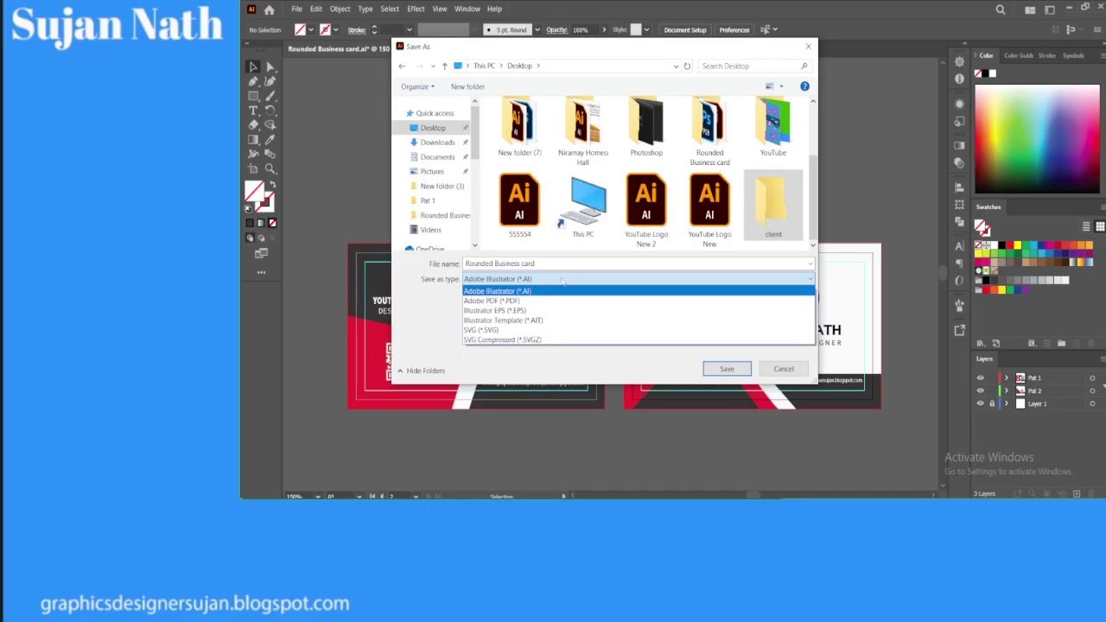
left_click(408, 362)
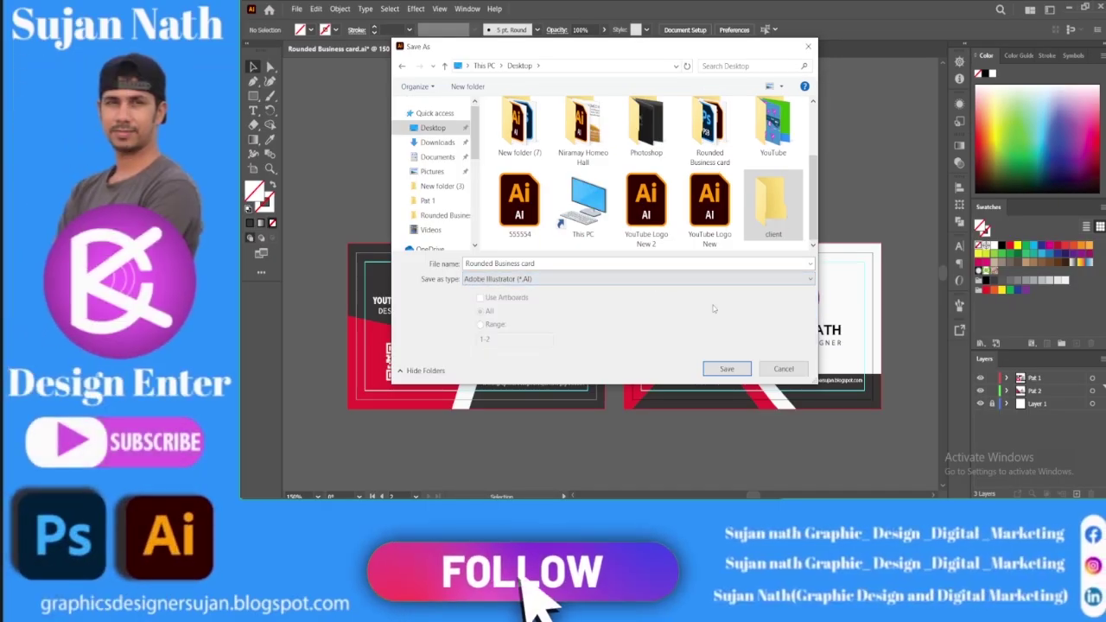
left_click(727, 369)
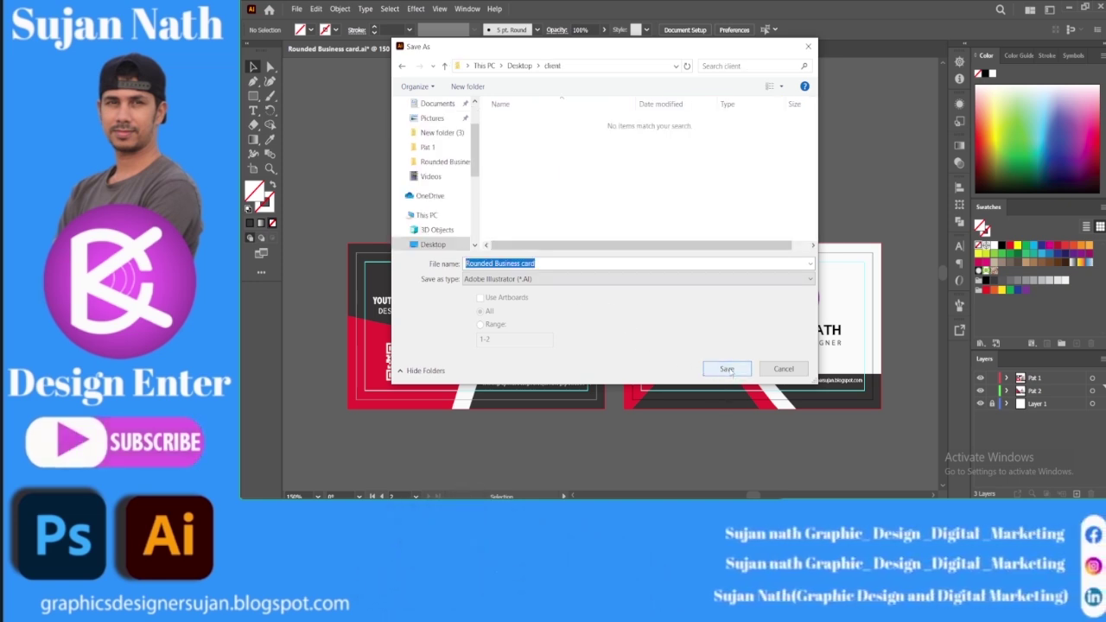
left_click(726, 368)
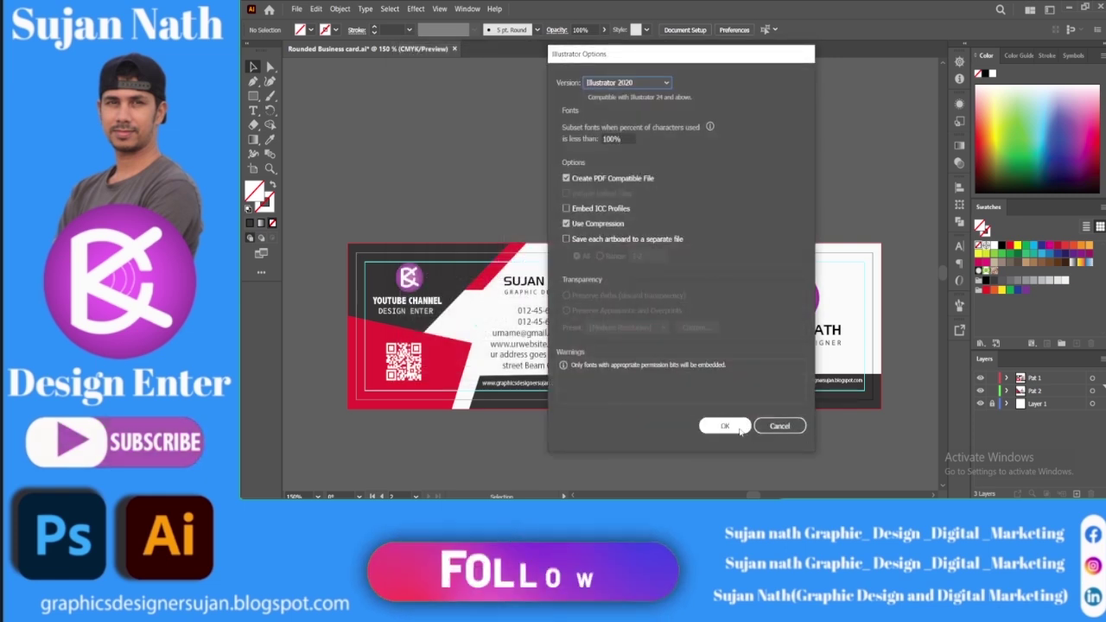
Step: Keep Illustrator 2020 as the file version and confirm the Illustrator save options
left_click(668, 83)
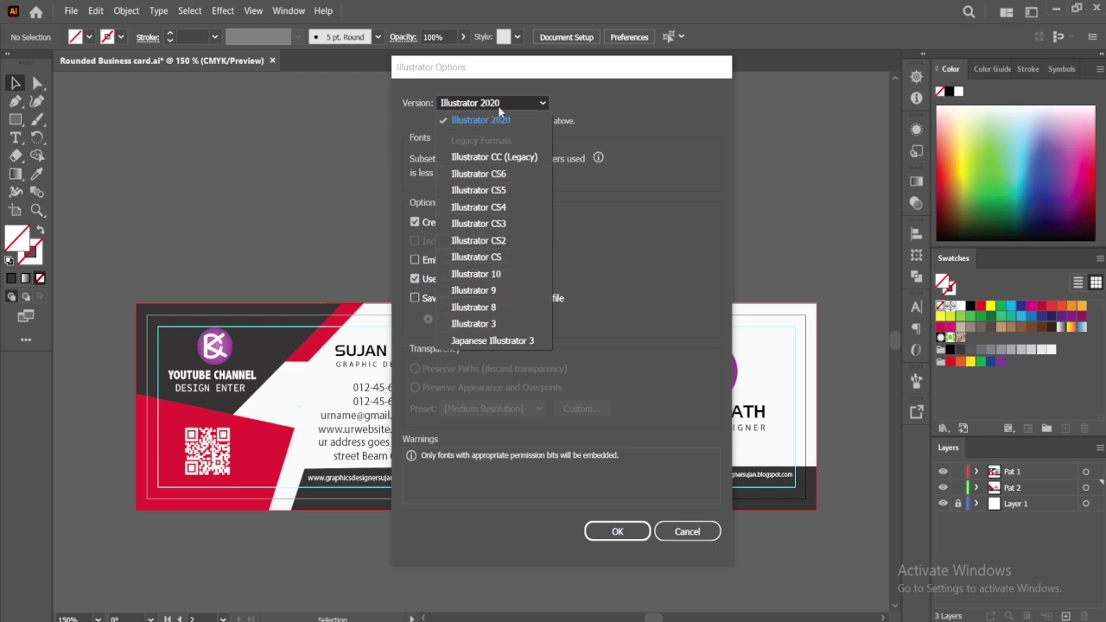
left_click(608, 101)
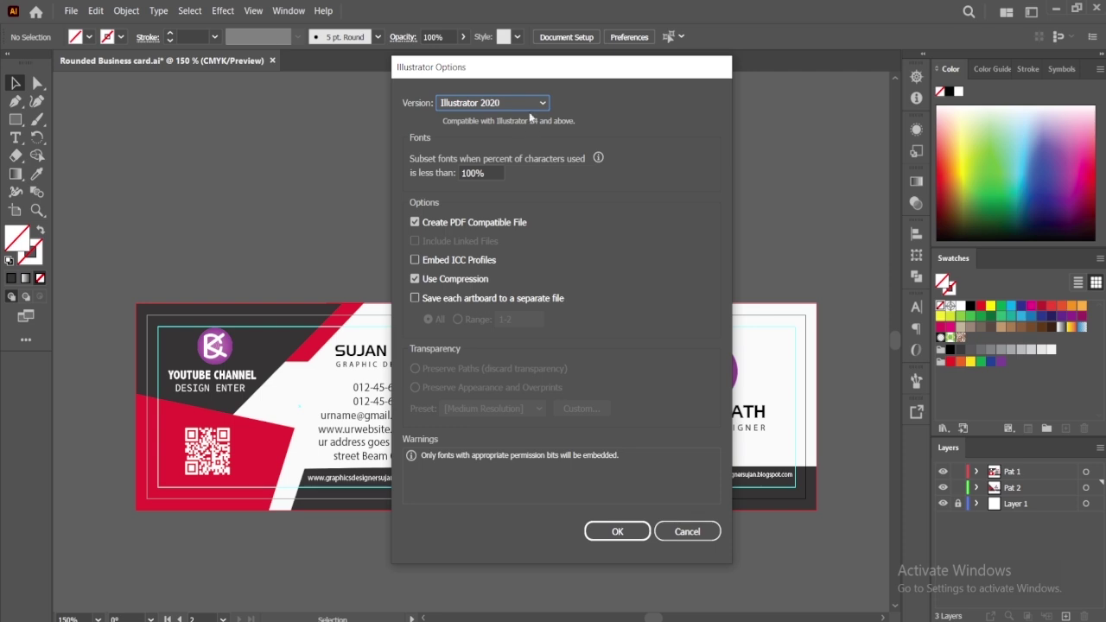
left_click(616, 532)
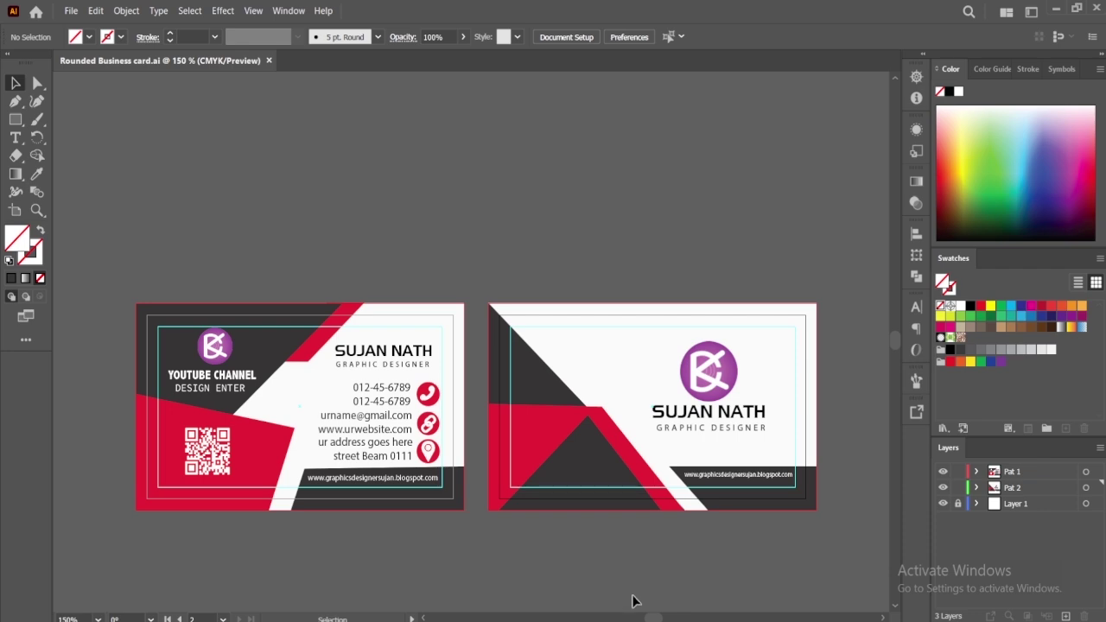
Step: Switch to the Windows desktop, open the client folder to check the saved Illustrator file, and close the folder
left_click(1055, 8)
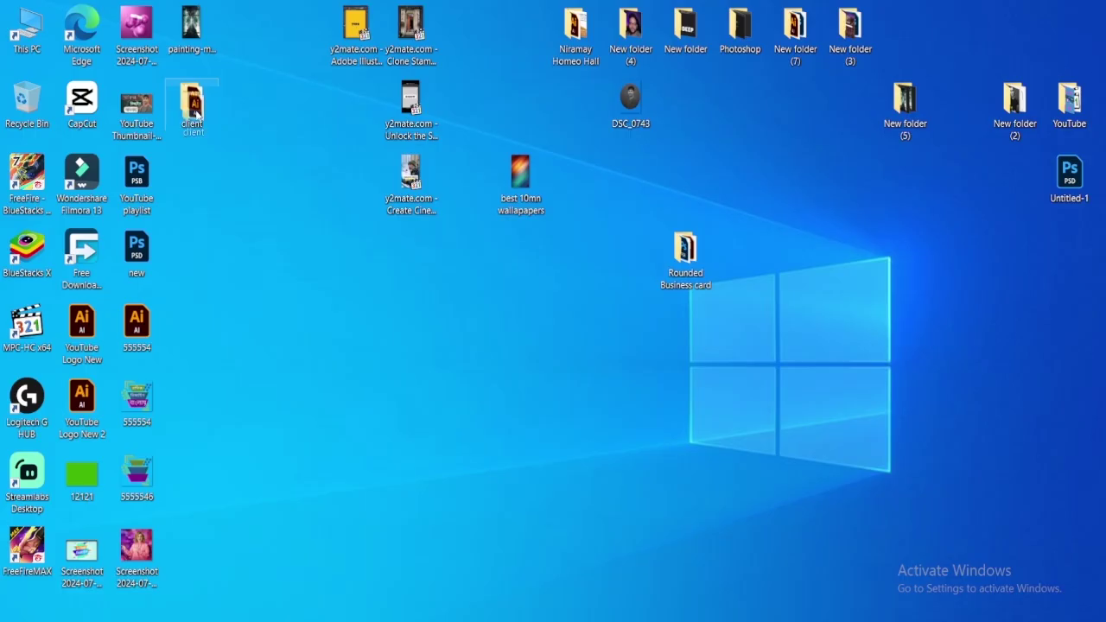
double_click(561, 423)
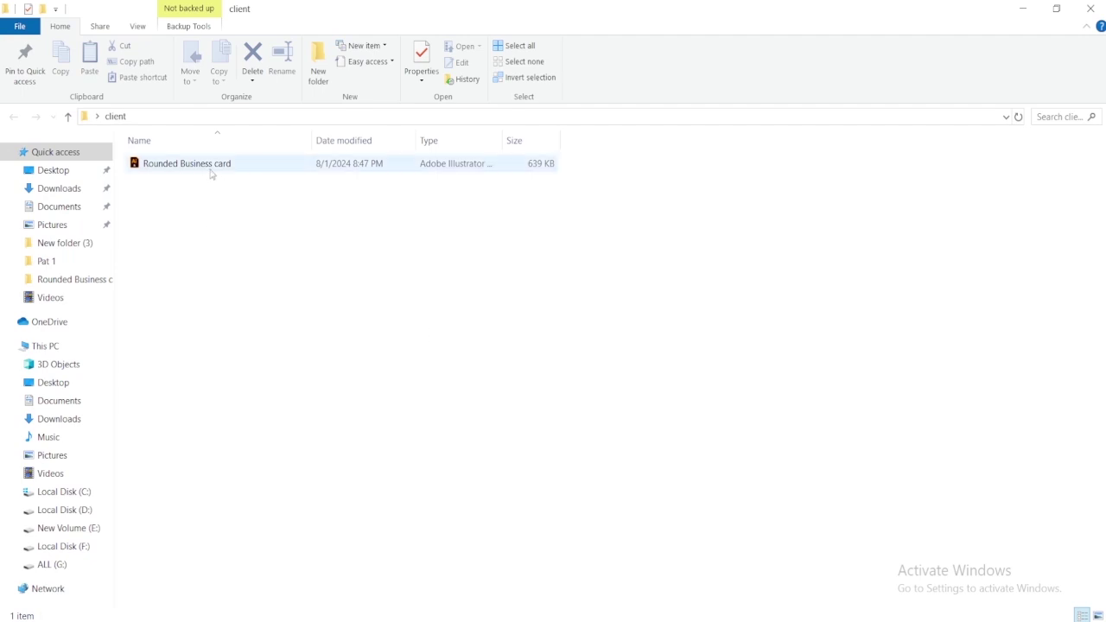
left_click(211, 174)
left_click_drag(335, 237, 224, 164)
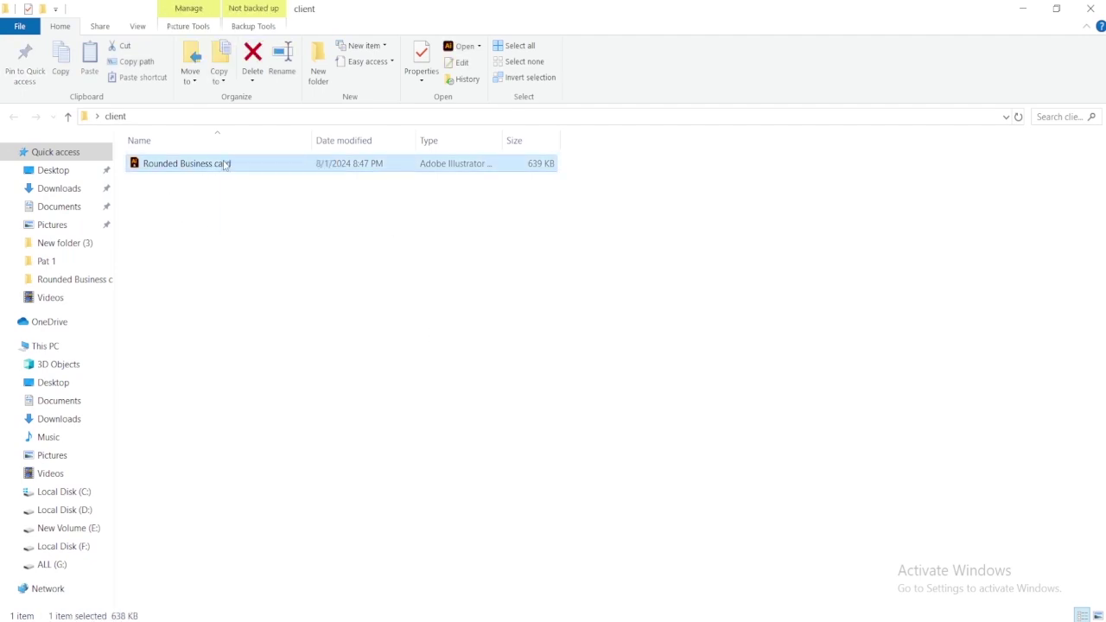
left_click(486, 304)
left_click_drag(364, 271, 207, 163)
left_click(522, 285)
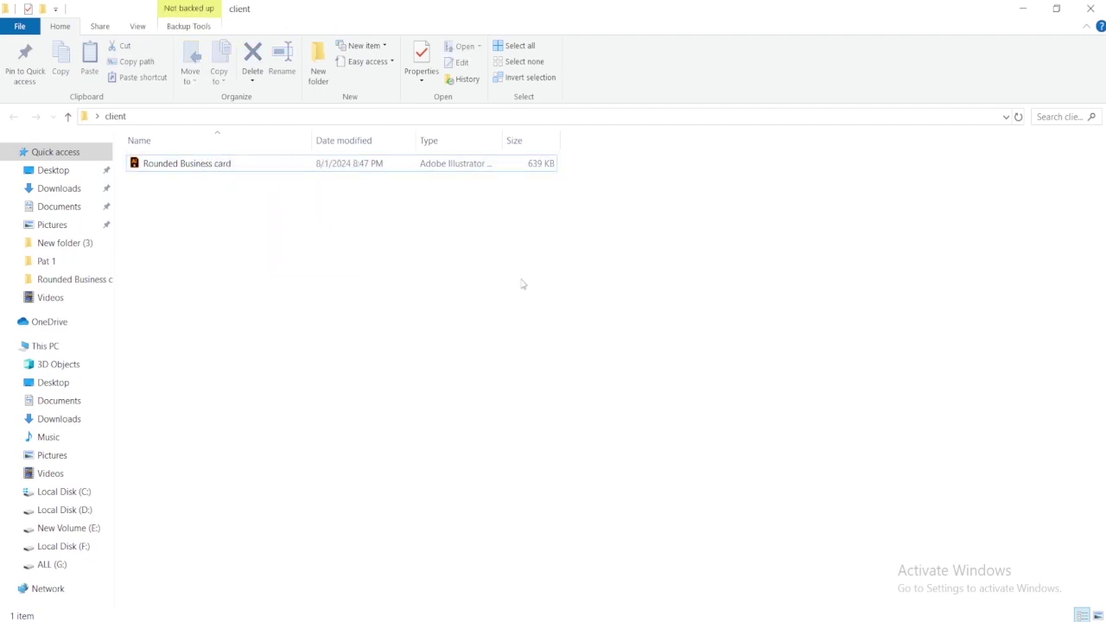
left_click(1090, 9)
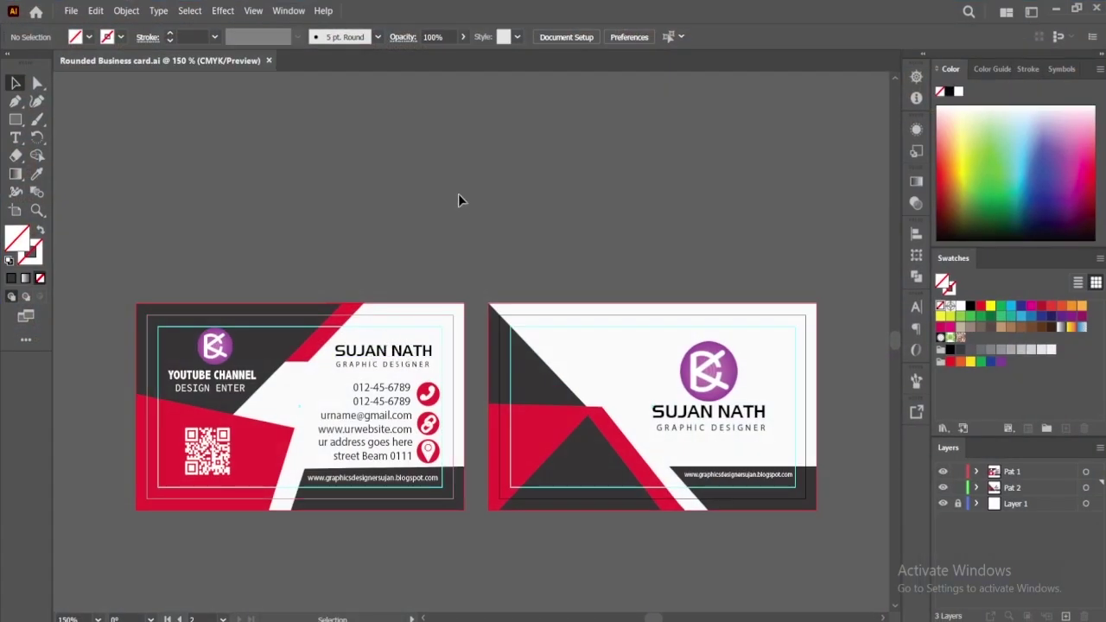
left_click(74, 14)
left_click(459, 138)
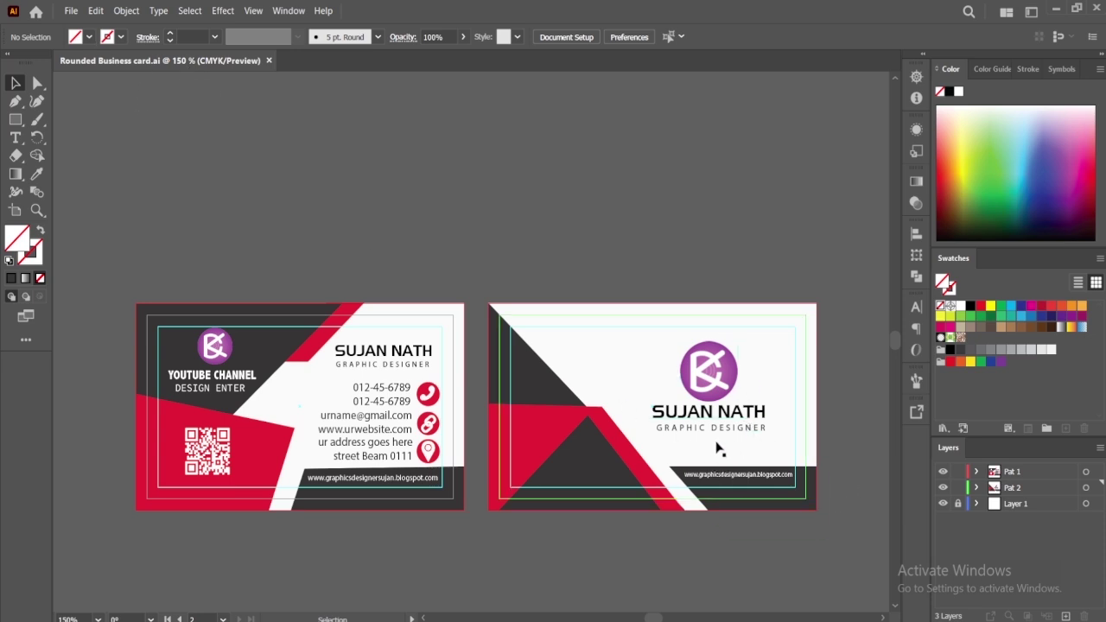
left_click(70, 11)
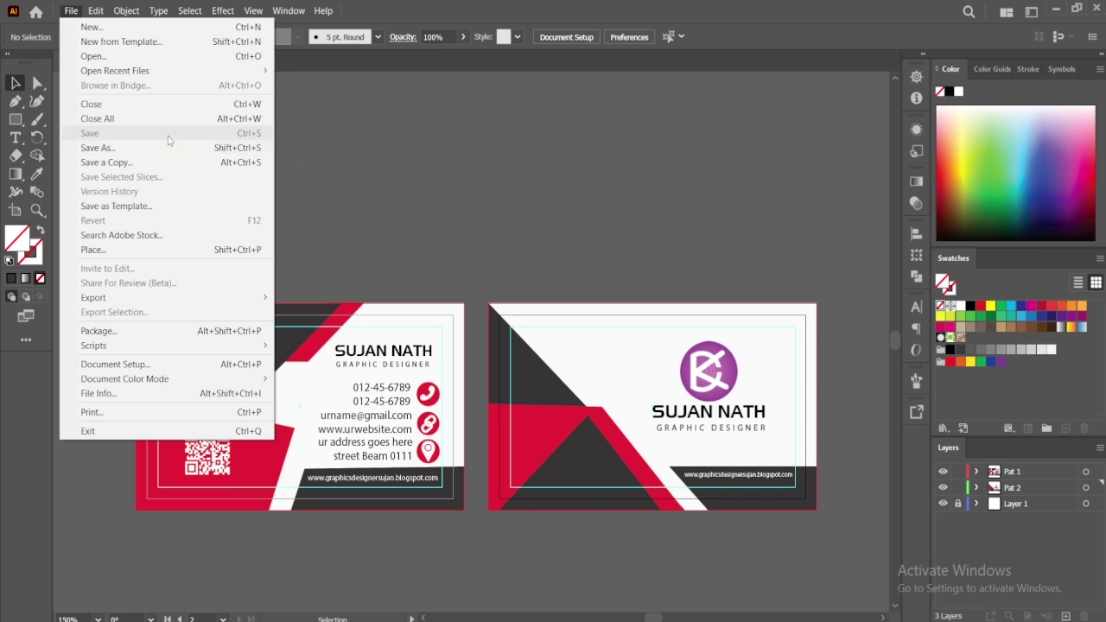
left_click(416, 151)
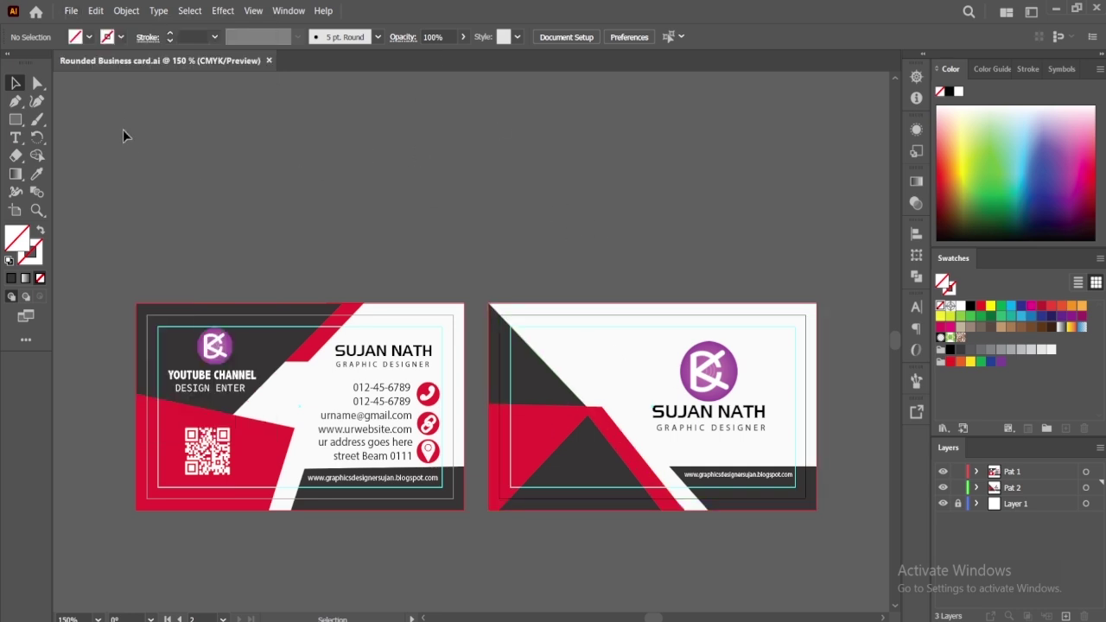
Step: Select the artwork across the cards and the name, title and contact texts on the contact side to examine them, and deselect everything
left_click_drag(799, 547, 254, 296)
left_click(483, 242)
left_click_drag(469, 443, 256, 286)
left_click(491, 212)
left_click(396, 370)
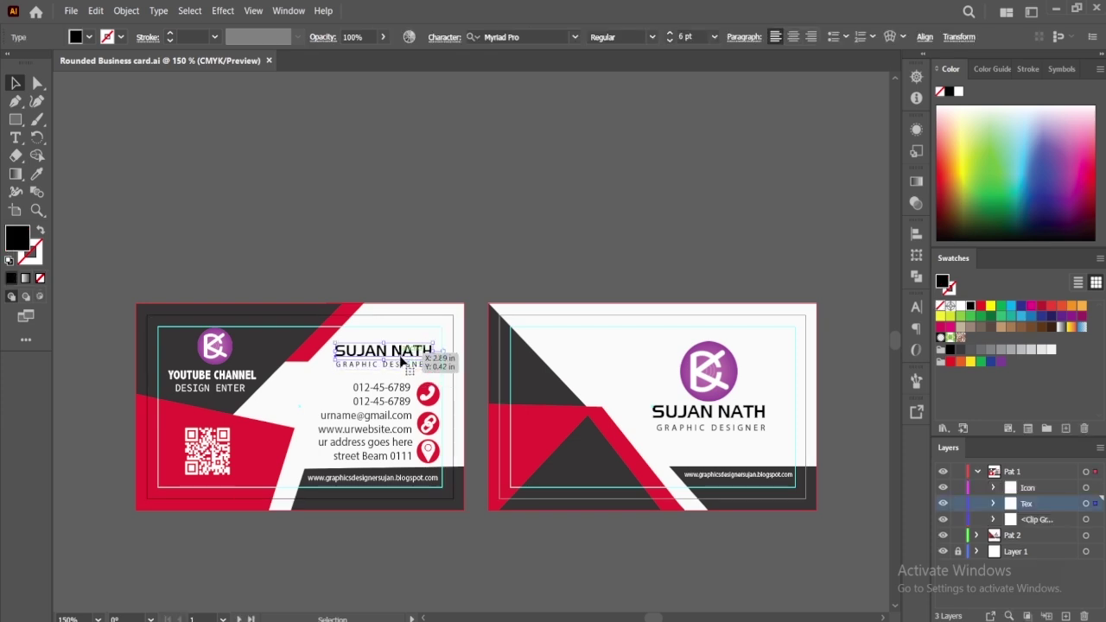
left_click(402, 389)
left_click(393, 423)
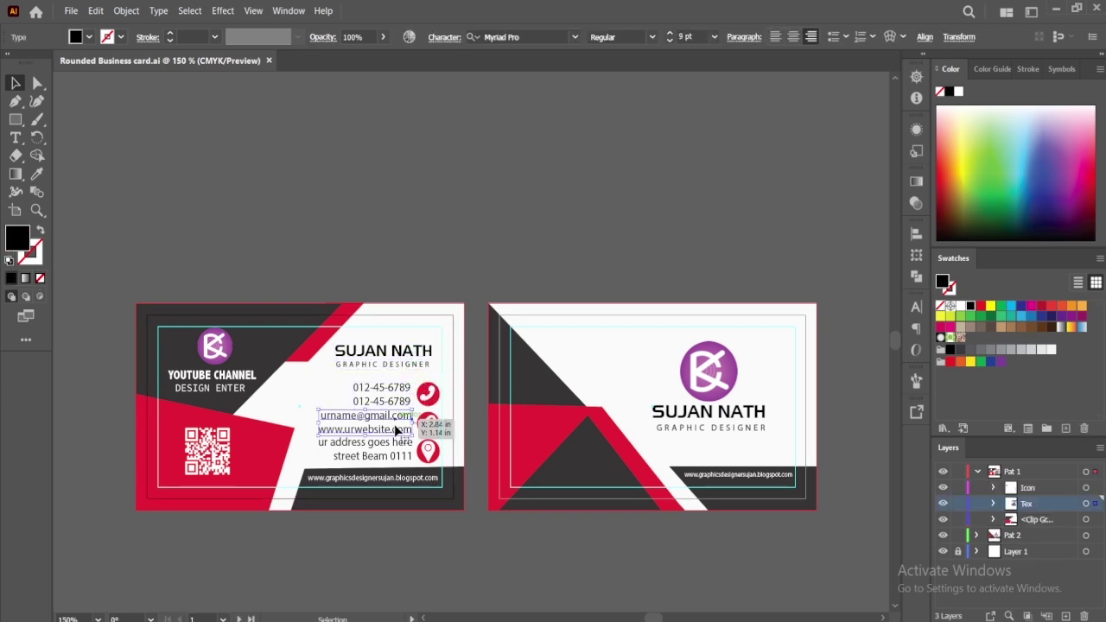
left_click(393, 458)
left_click(480, 151)
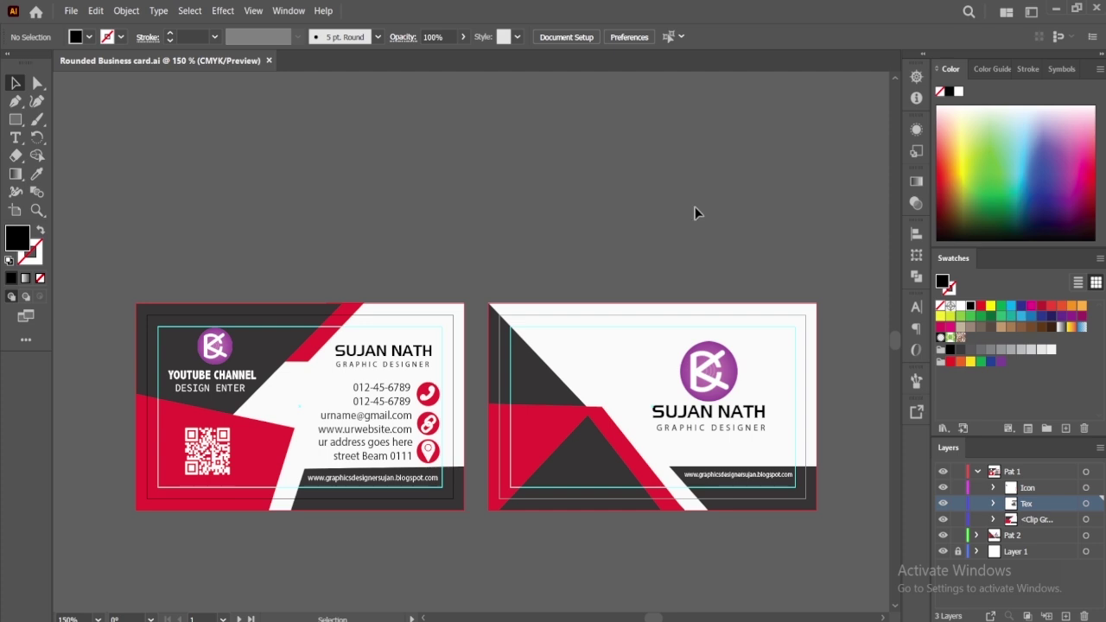
left_click_drag(803, 553, 357, 314)
left_click(518, 220)
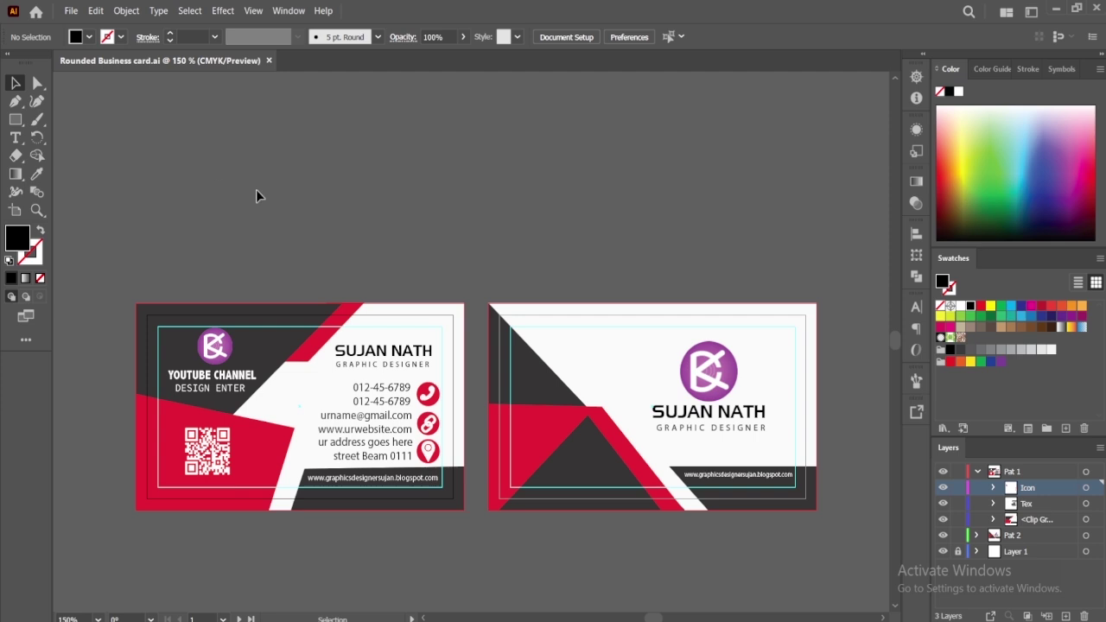
Step: Start packaging the document and choose the client folder on the Desktop as the package location
left_click(70, 12)
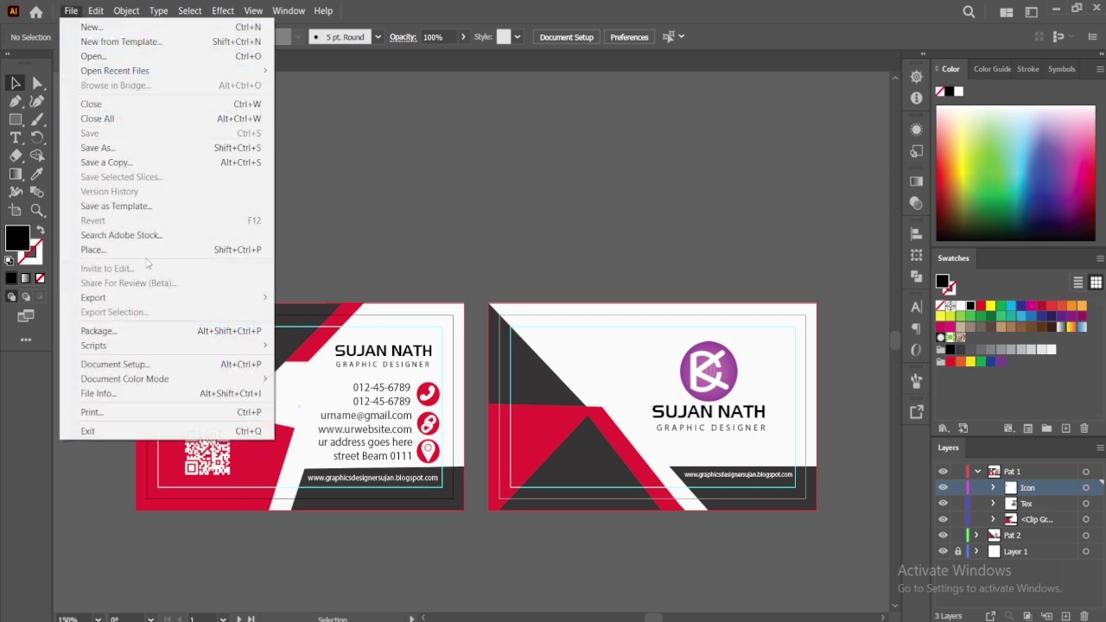
left_click(157, 336)
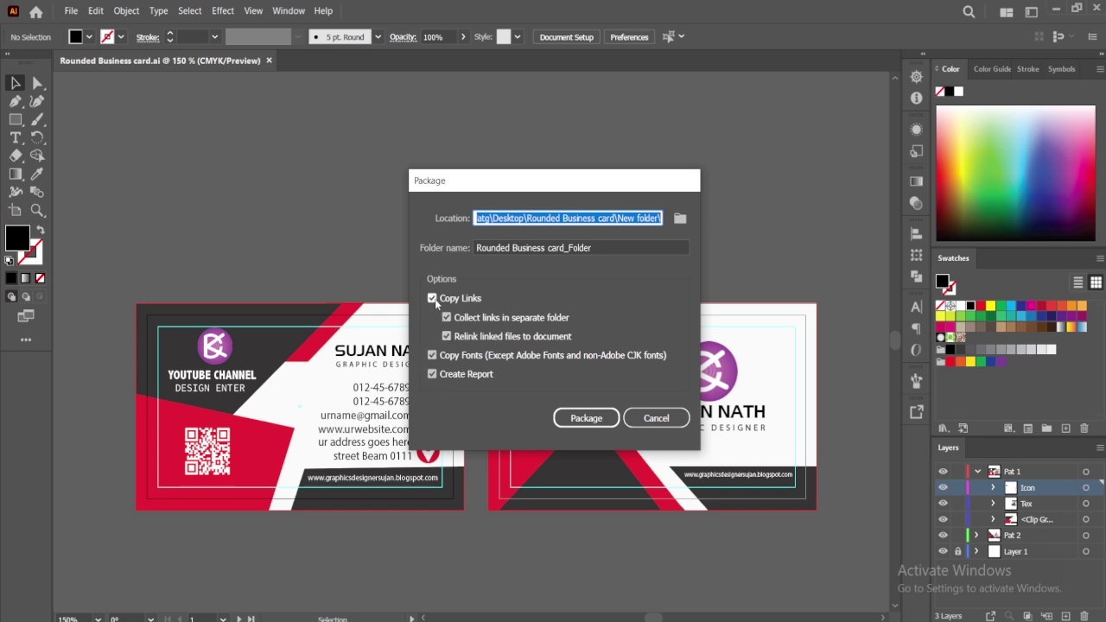
left_click(679, 219)
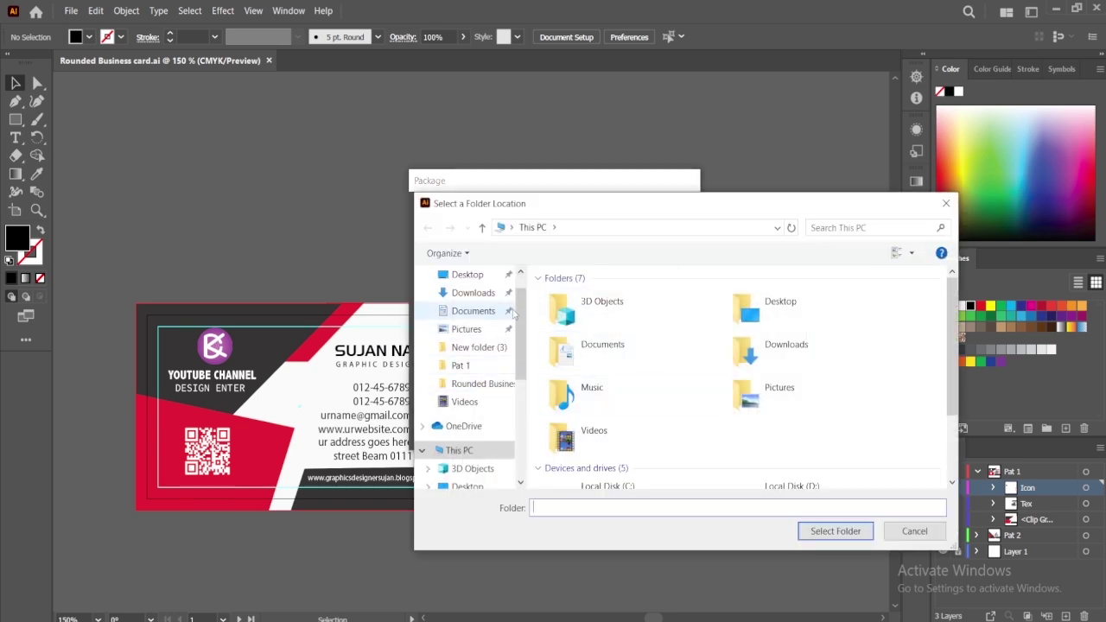
scroll(471, 320, "up", 1)
left_click(466, 305)
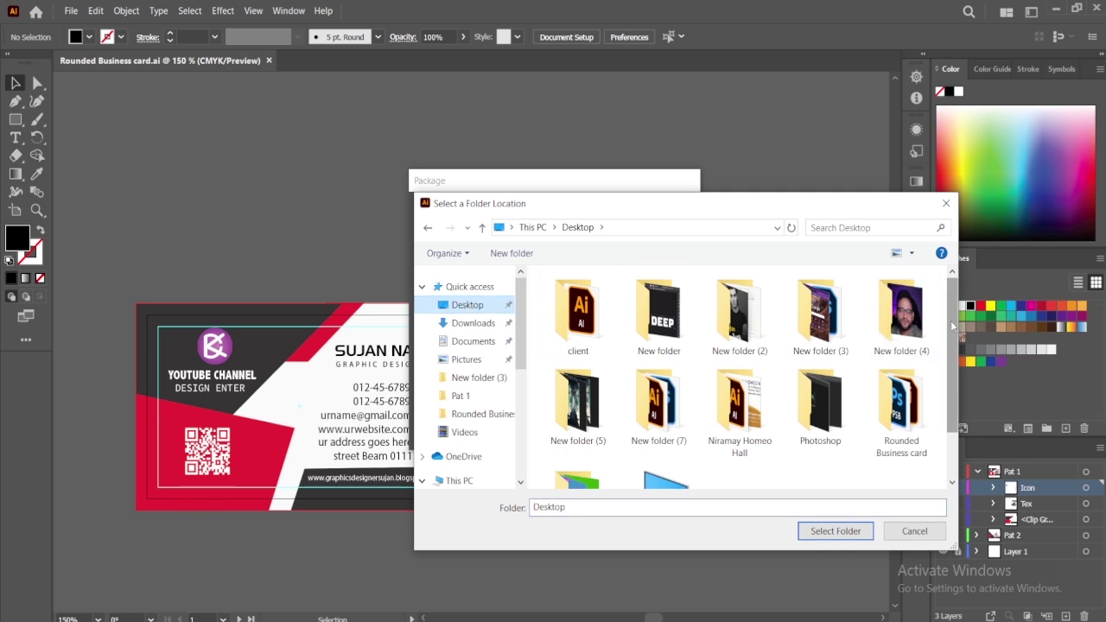
left_click_drag(953, 326, 952, 372)
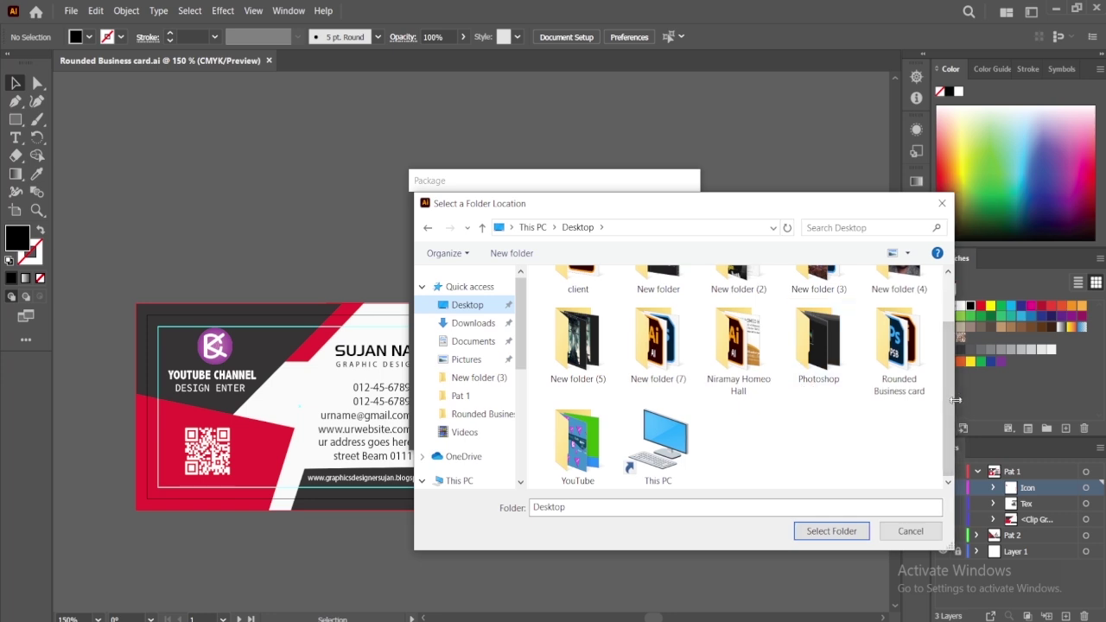
left_click_drag(437, 210, 112, 77)
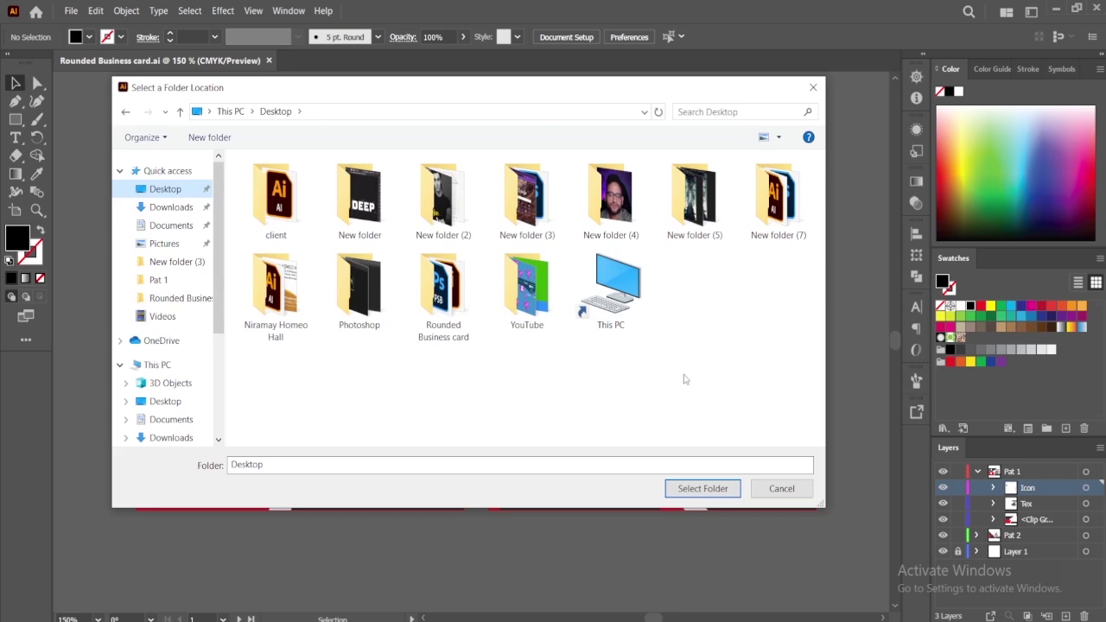
left_click(272, 221)
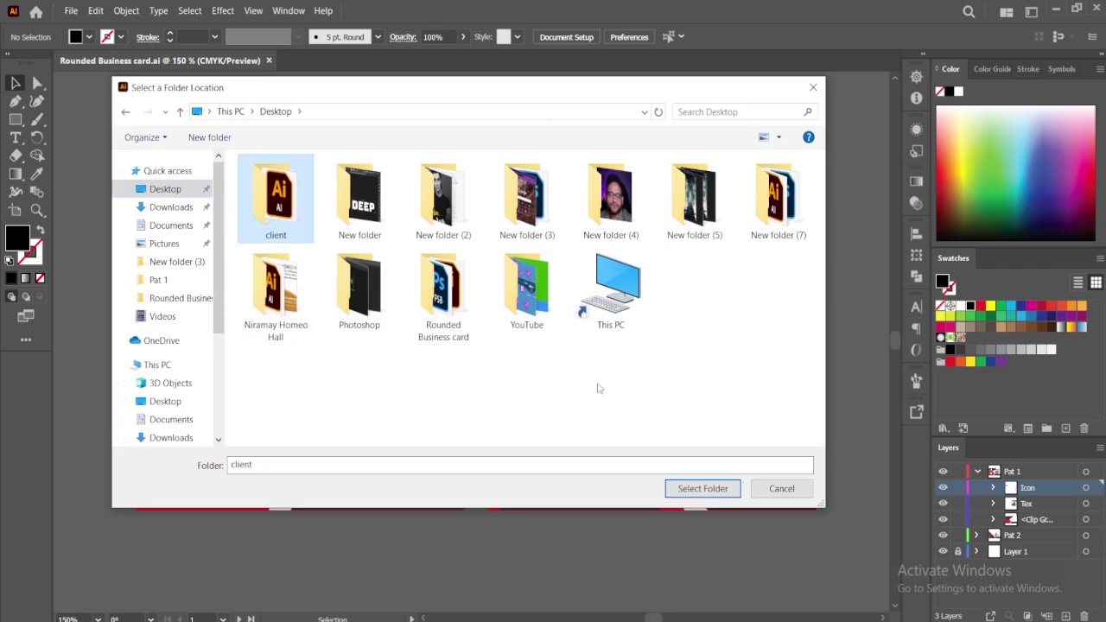
left_click(703, 489)
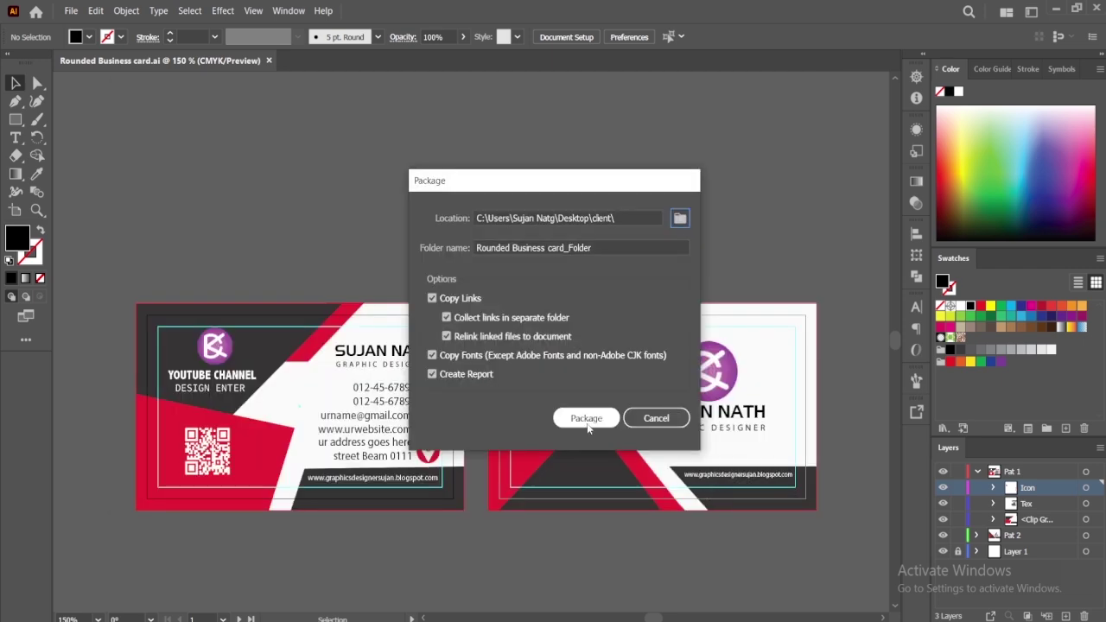
Step: Create the package as Rounded Business card_Folder with links, fonts and report copied, accepting the font licensing notice
left_click(600, 426)
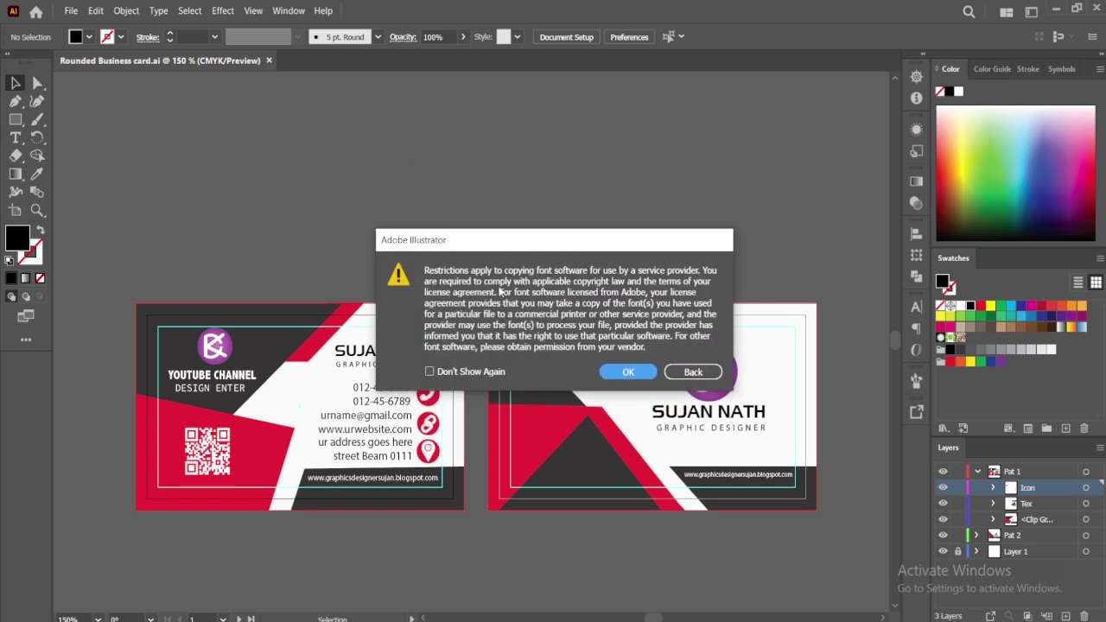
left_click(628, 373)
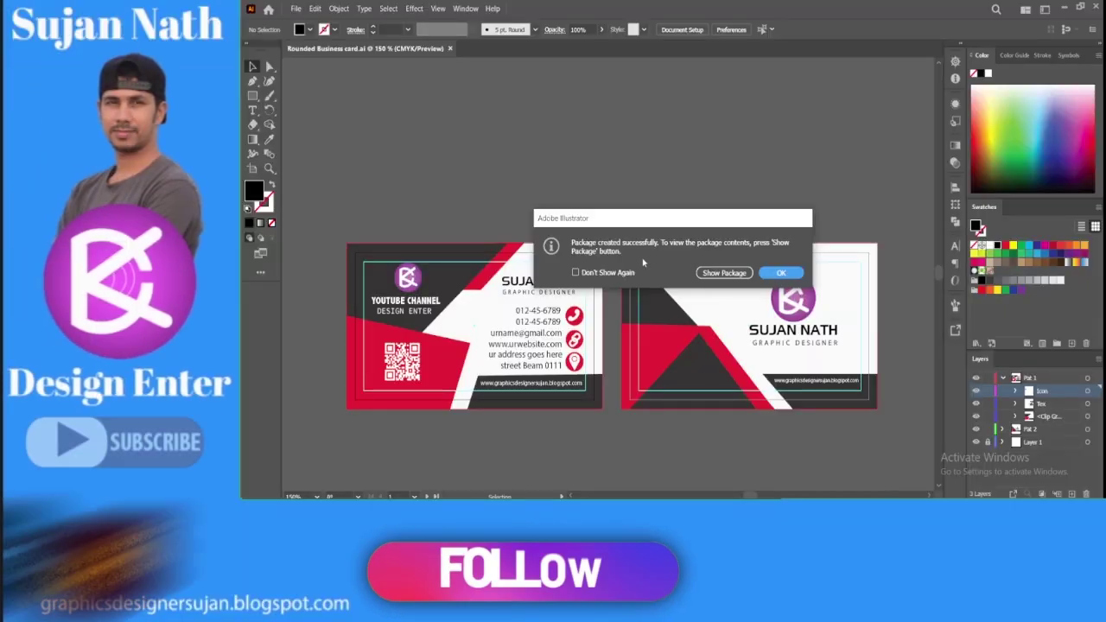
left_click(784, 275)
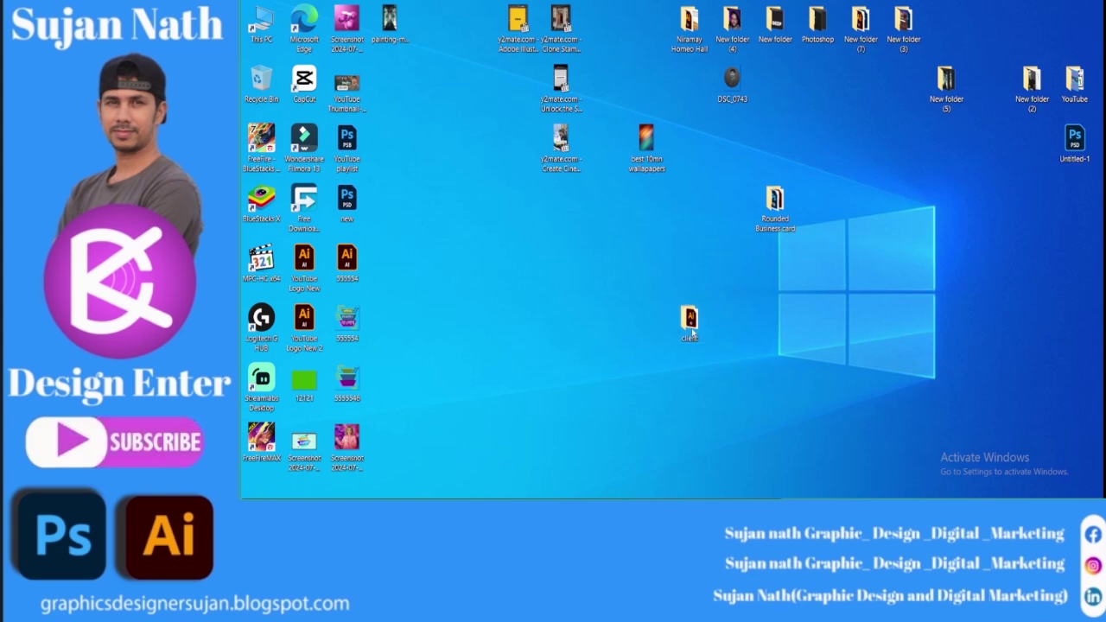
Step: Switch to the Windows desktop, open the client folder and enter the packaged Rounded Business card_Folder
double_click(688, 321)
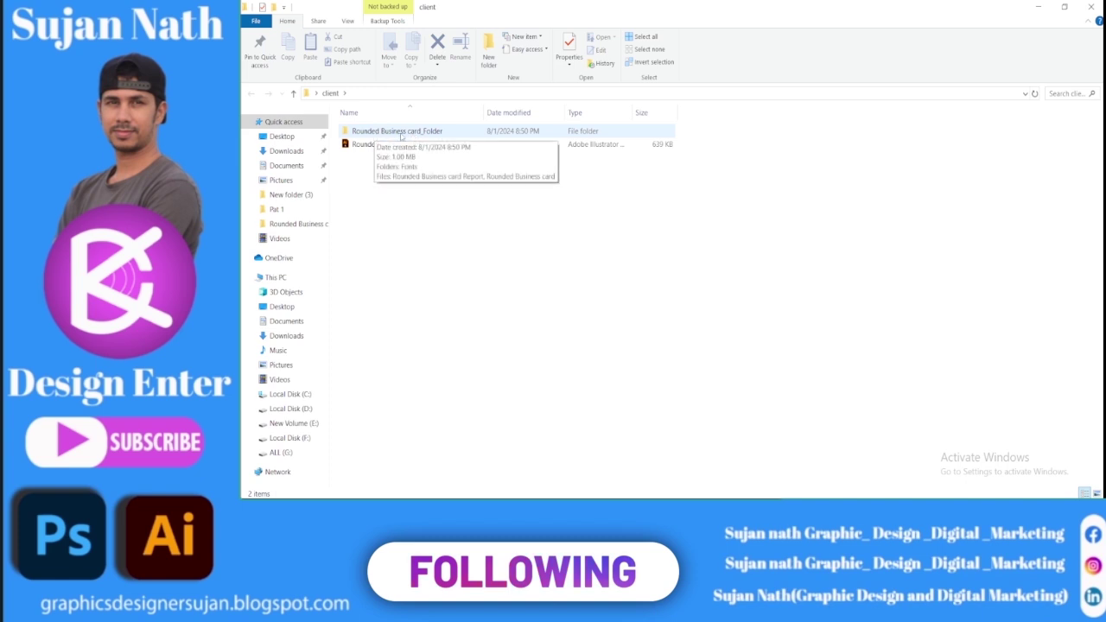
left_click(373, 136)
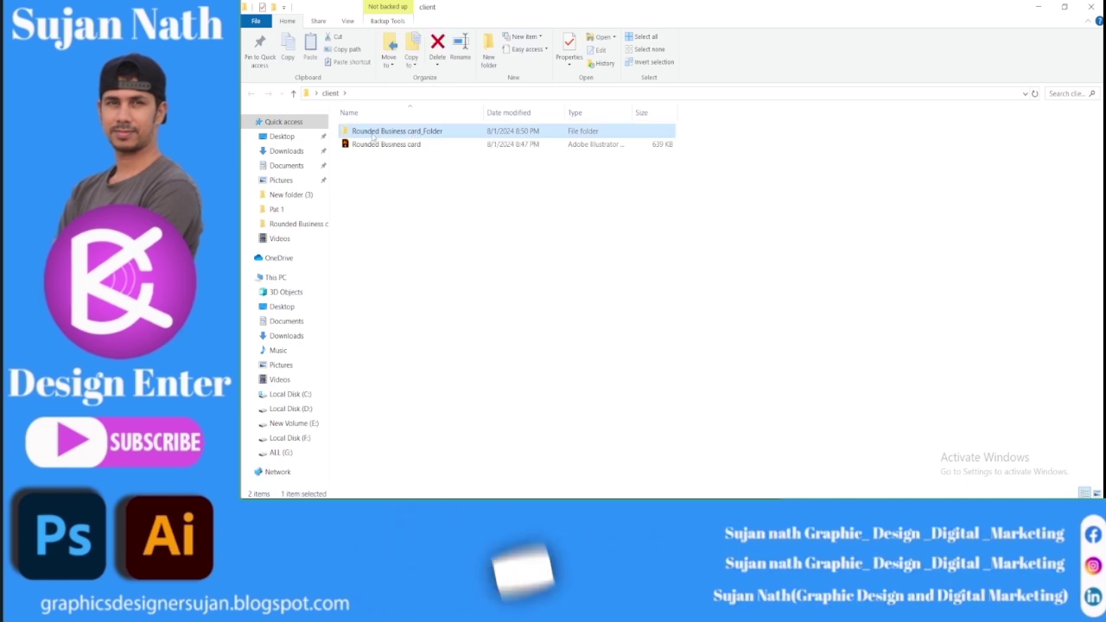
left_click(393, 144)
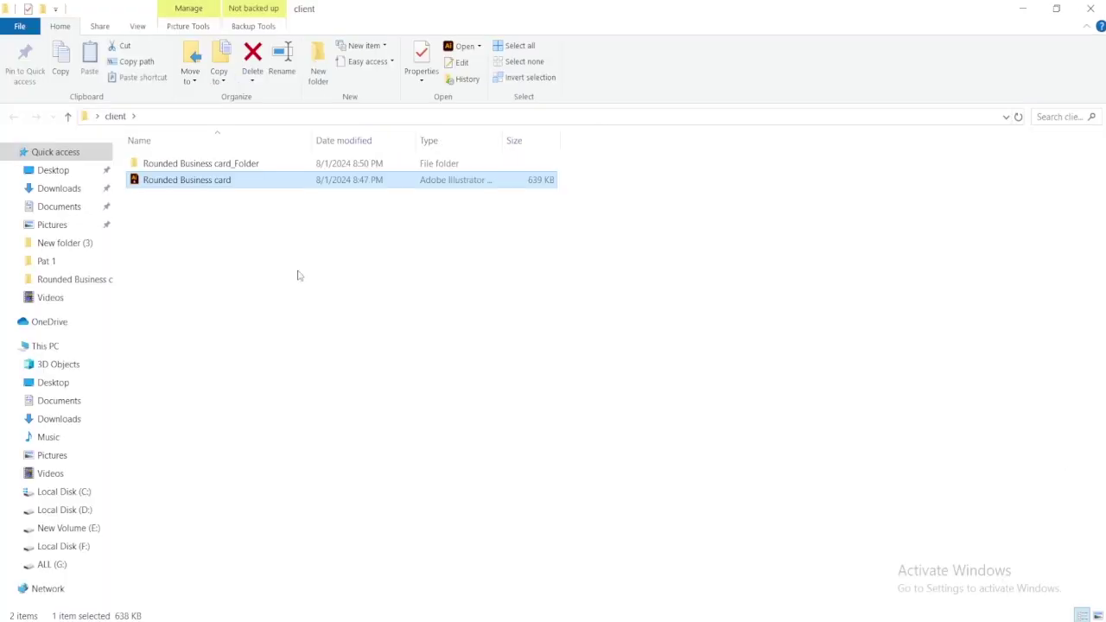
left_click(297, 274)
left_click(256, 164)
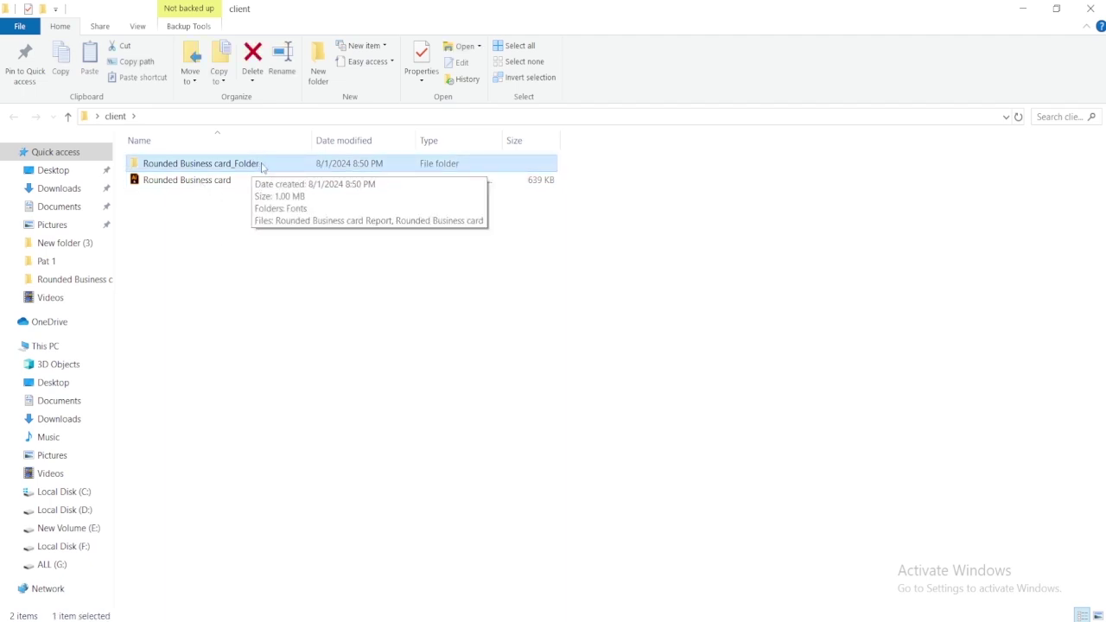
double_click(262, 165)
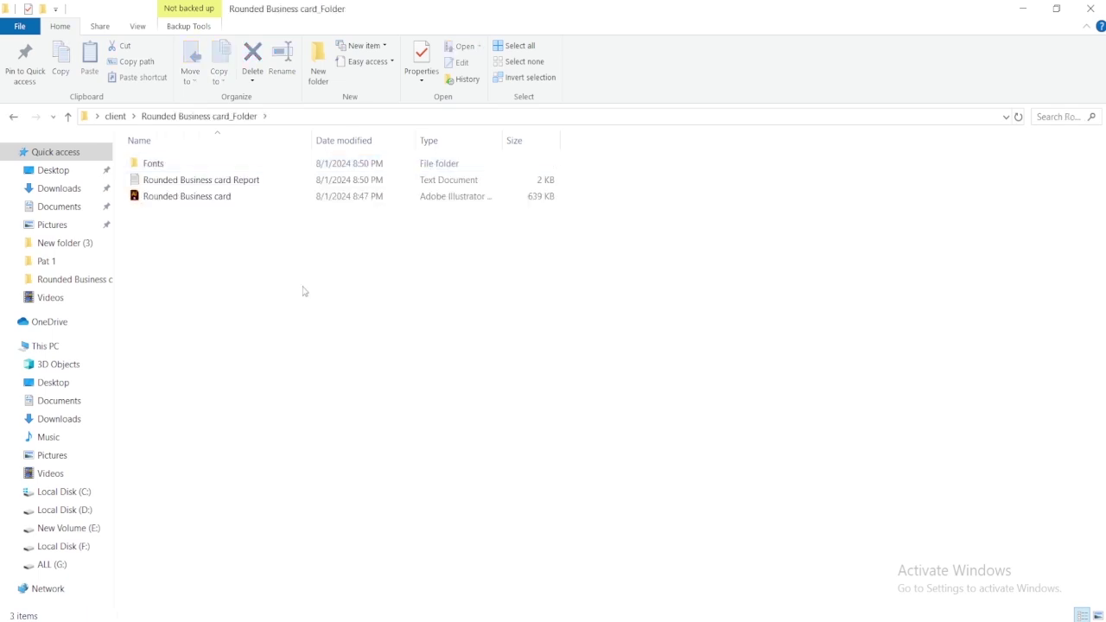
Step: Open the package's Fonts folder and examine the font files collected for the business card
double_click(153, 163)
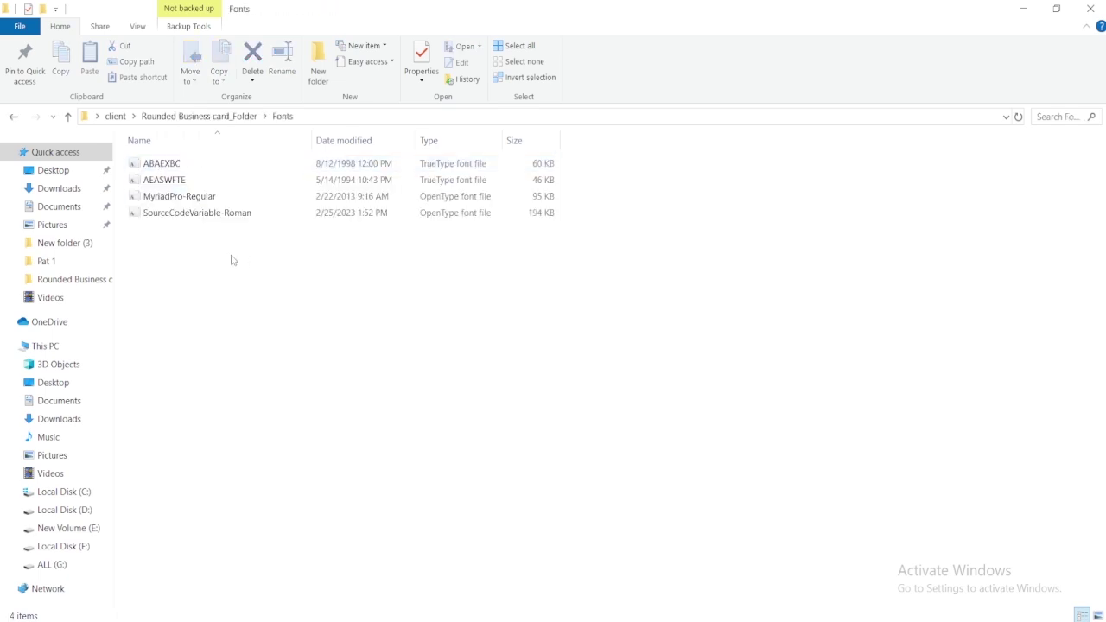
left_click_drag(231, 255, 158, 158)
left_click_drag(286, 284, 183, 161)
left_click(259, 294)
left_click_drag(257, 285, 183, 164)
left_click(275, 278)
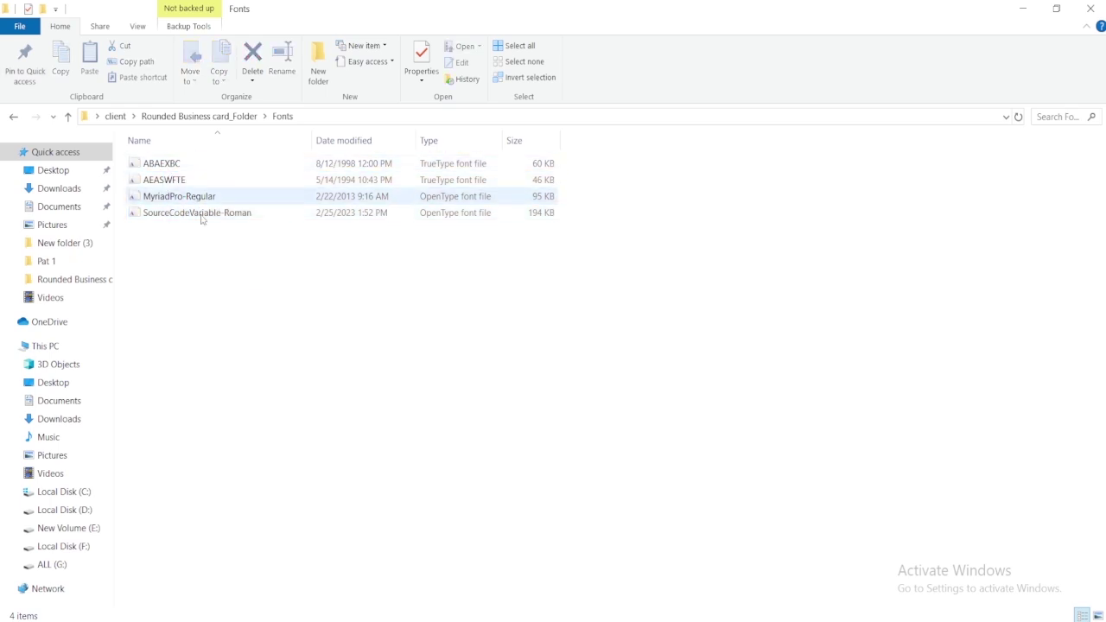
left_click_drag(245, 261, 174, 162)
left_click(241, 300)
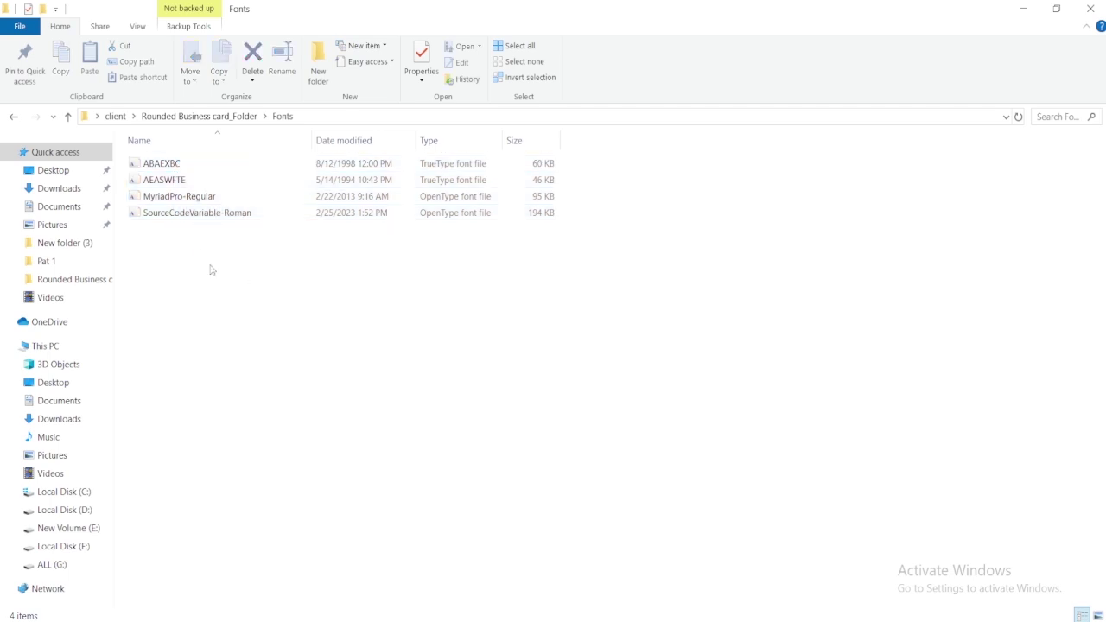
left_click_drag(228, 299, 138, 162)
left_click(234, 291)
left_click_drag(210, 253, 159, 168)
left_click(195, 293)
left_click_drag(238, 279, 157, 160)
left_click(229, 298)
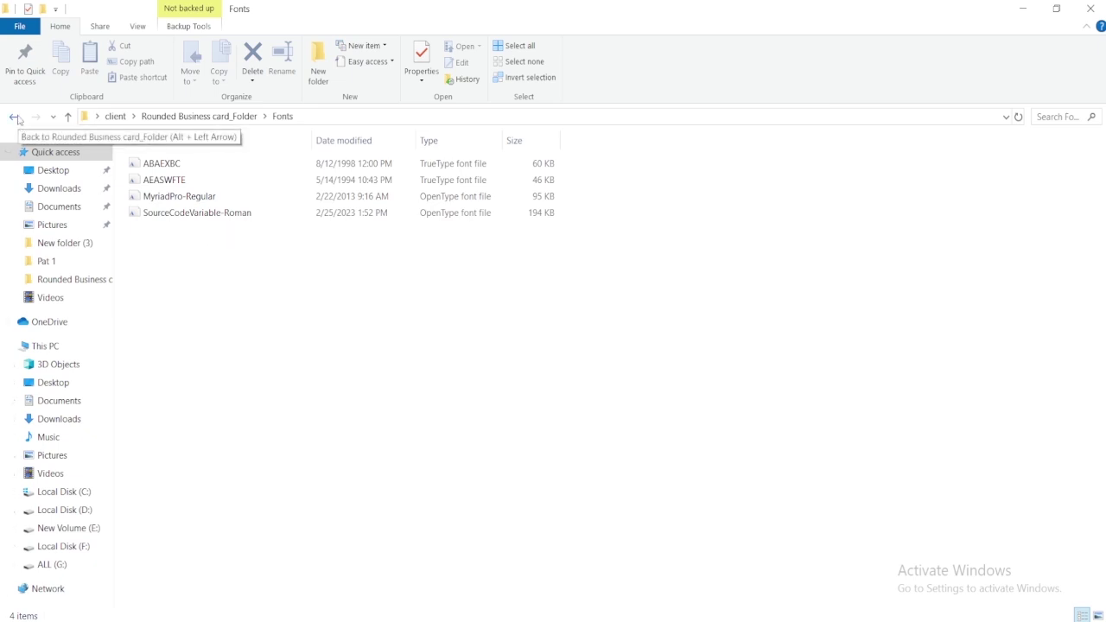
Step: Return to the package folder and open Rounded Business card Report to read its document details and artboard dimensions
left_click(15, 117)
left_click(242, 243)
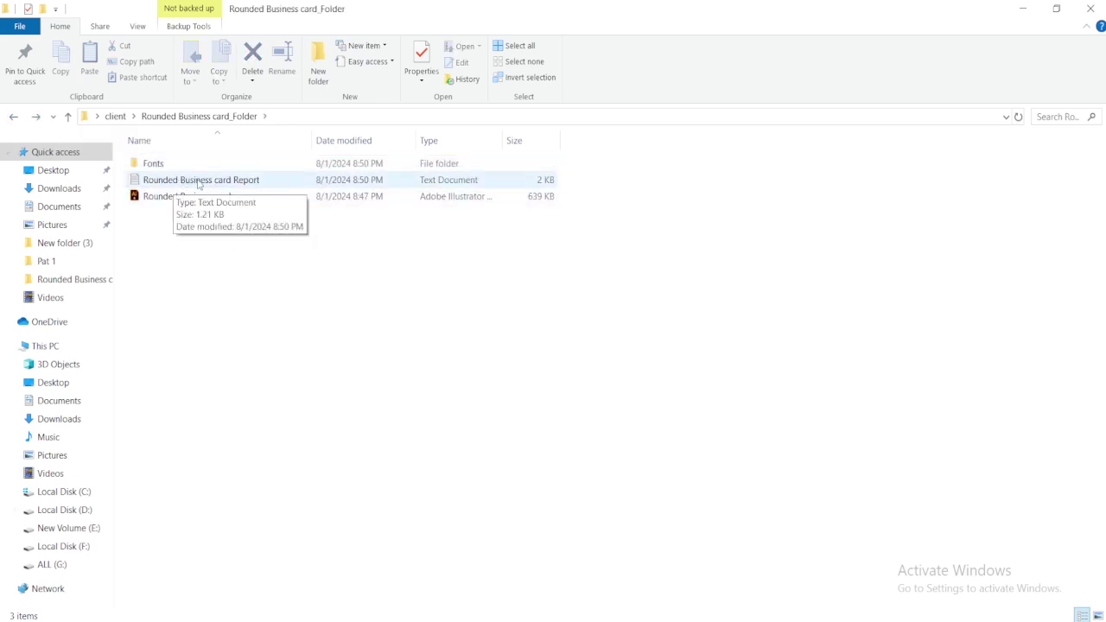
double_click(241, 182)
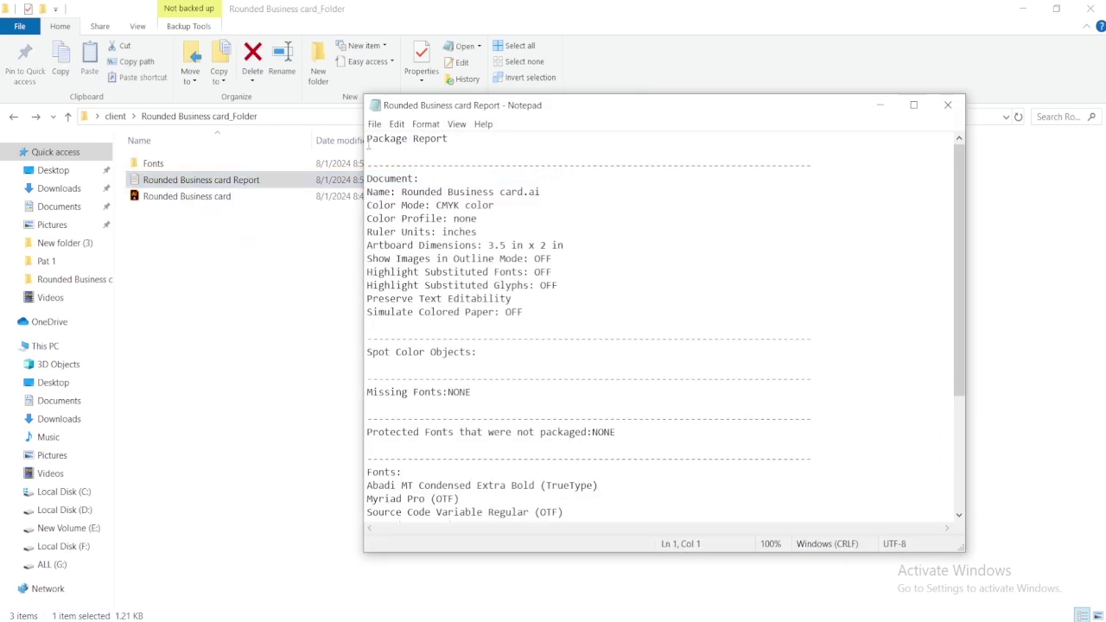
left_click_drag(369, 139, 449, 140)
left_click(543, 154)
mouse_move(957, 190)
left_mouse_down()
mouse_move(962, 206)
mouse_move(949, 191)
left_mouse_up()
mouse_move(491, 246)
left_mouse_down()
mouse_move(586, 256)
mouse_move(495, 245)
left_mouse_up()
left_click(577, 248)
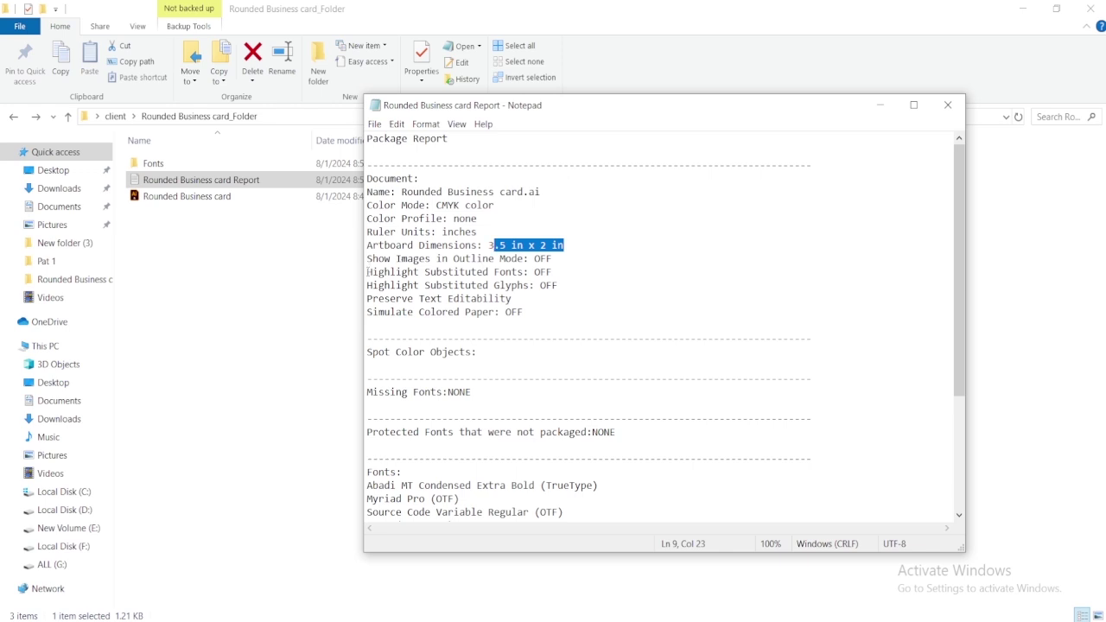
left_click_drag(367, 272, 580, 314)
left_click(579, 313)
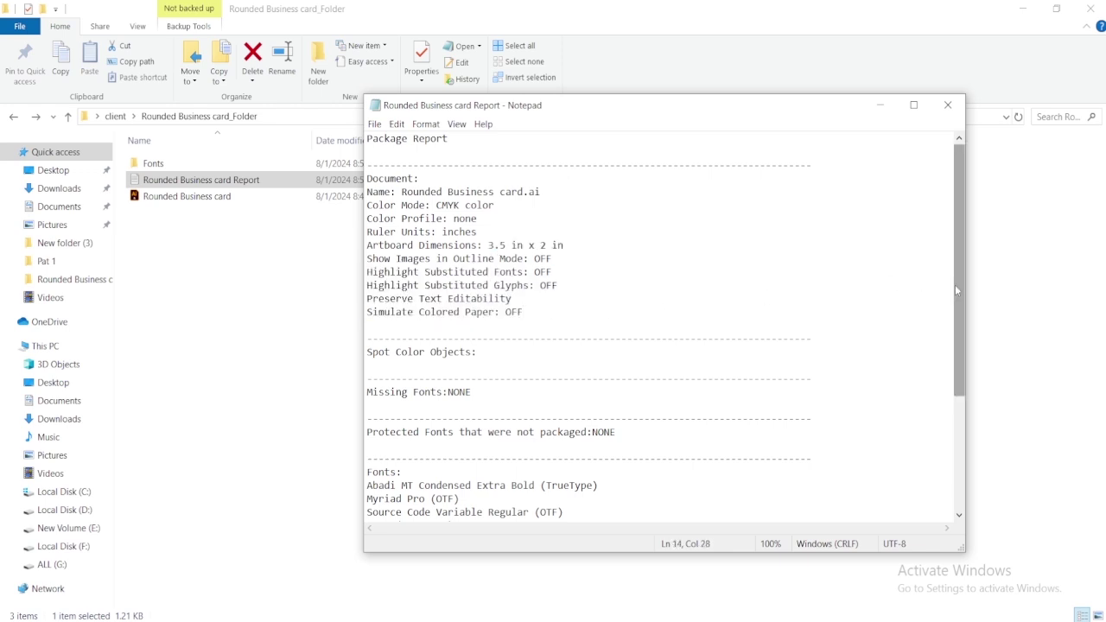
Step: Read through the report's font and link sections, and close the report
left_click_drag(367, 192, 605, 485)
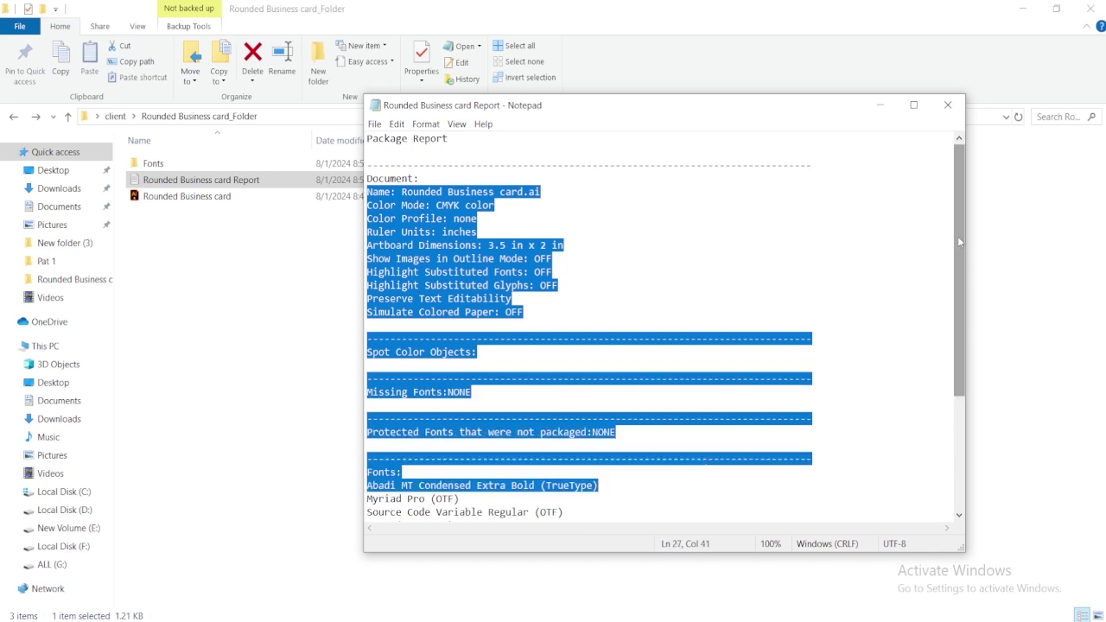
left_click_drag(958, 236, 968, 359)
left_click(616, 336)
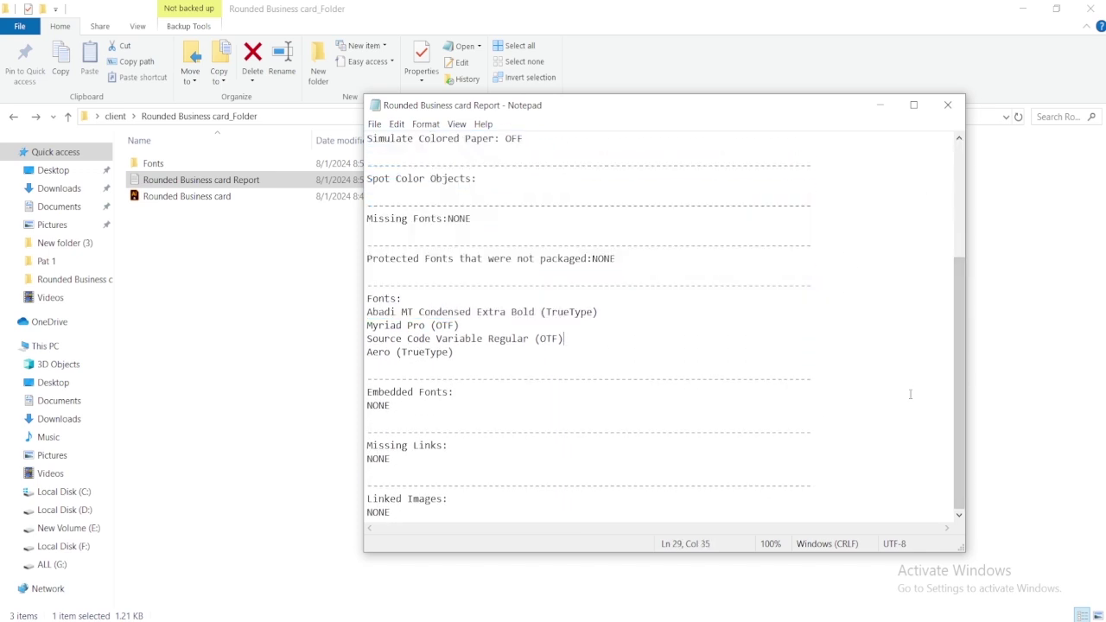
left_click_drag(958, 406, 974, 269)
left_click(947, 106)
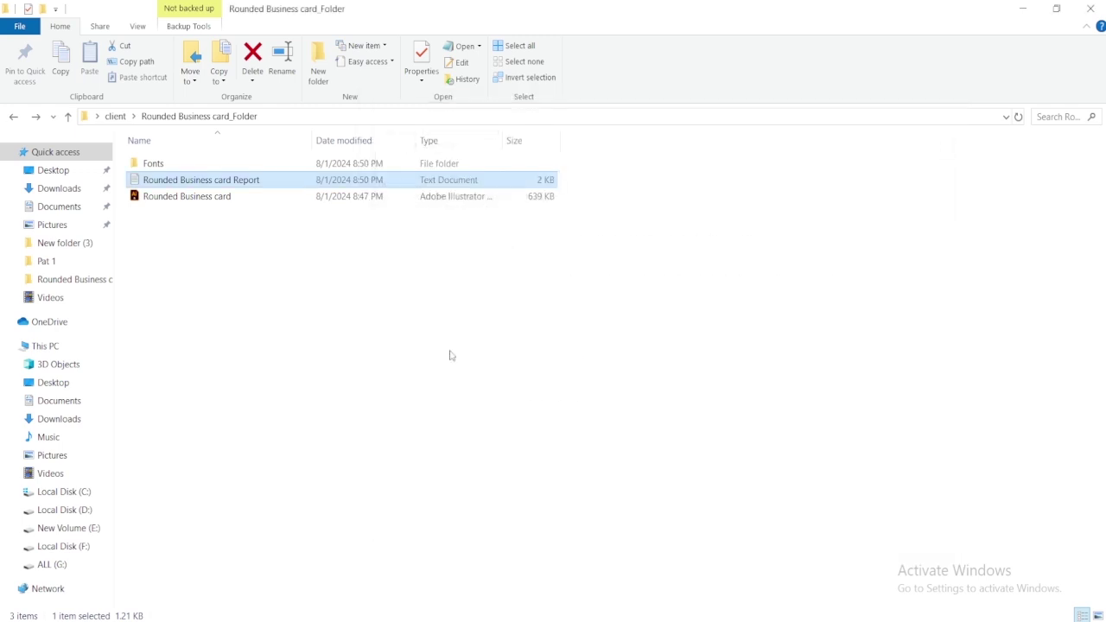
Step: Check the packaged Illustrator file, return to the client folder and delete the loose Rounded Business card file there
left_click(201, 202)
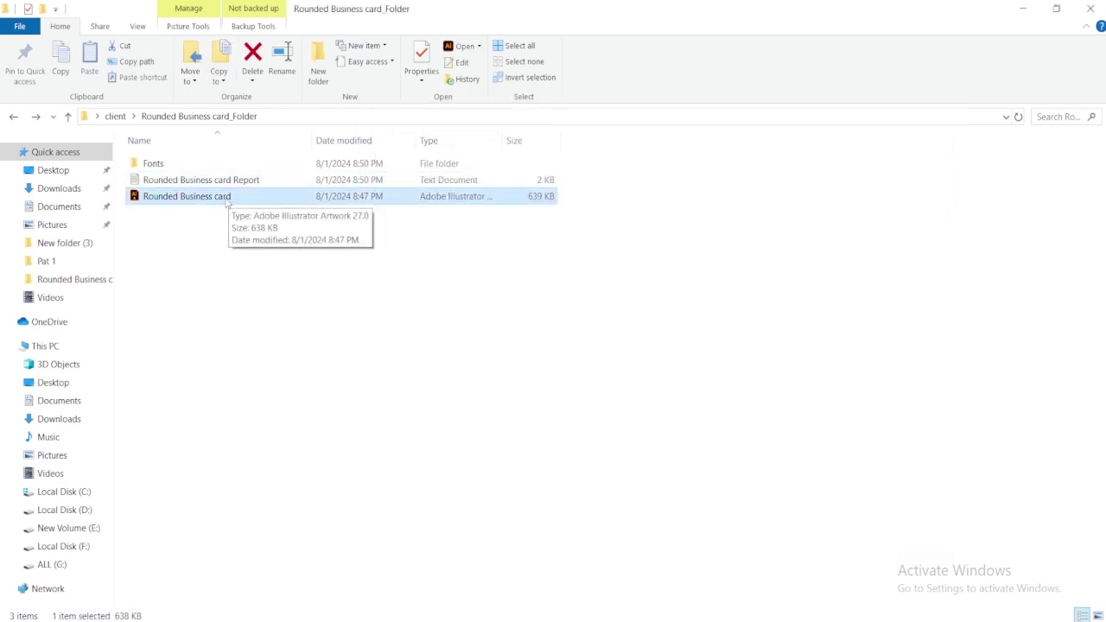
key("alt+Left")
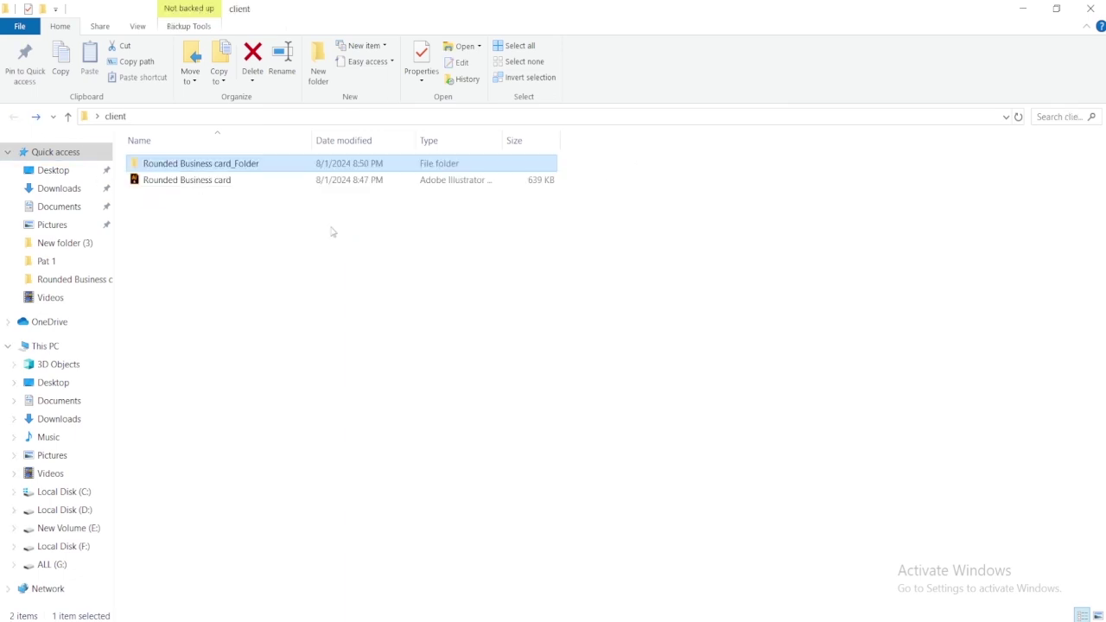
left_click(329, 243)
left_click(229, 181)
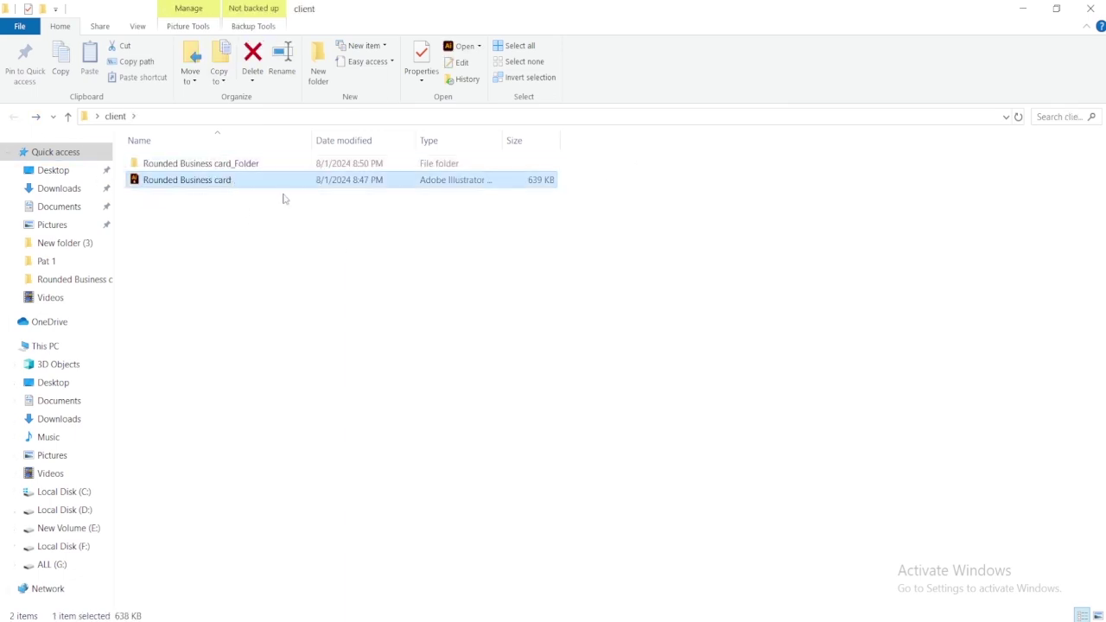
key("Delete")
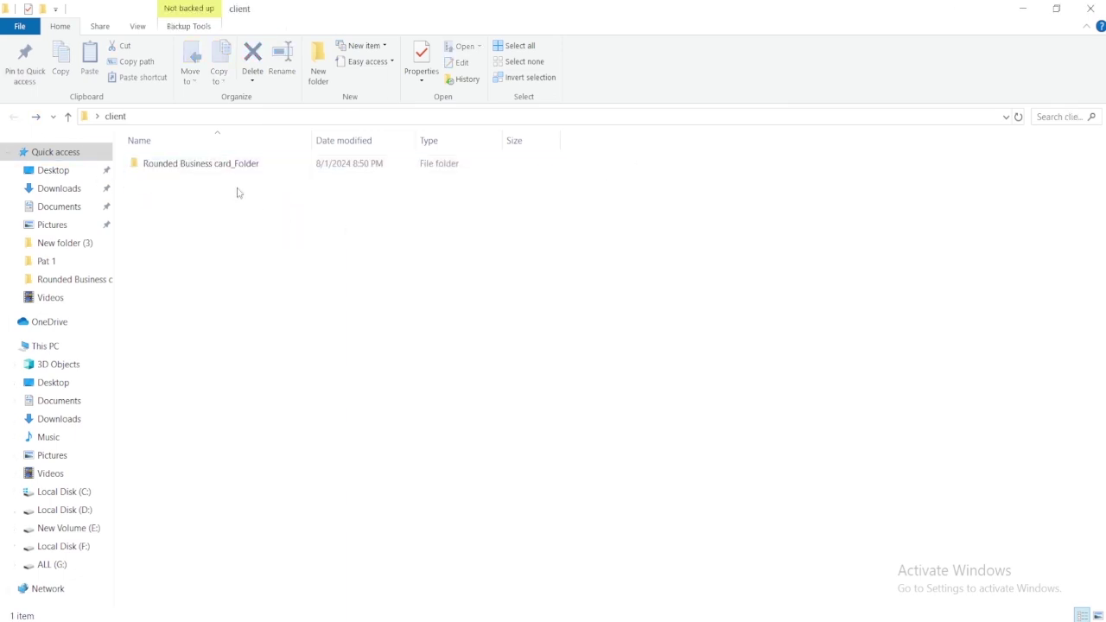
Step: Check the contents of Rounded Business card_Folder once more and return to the client folder
double_click(200, 164)
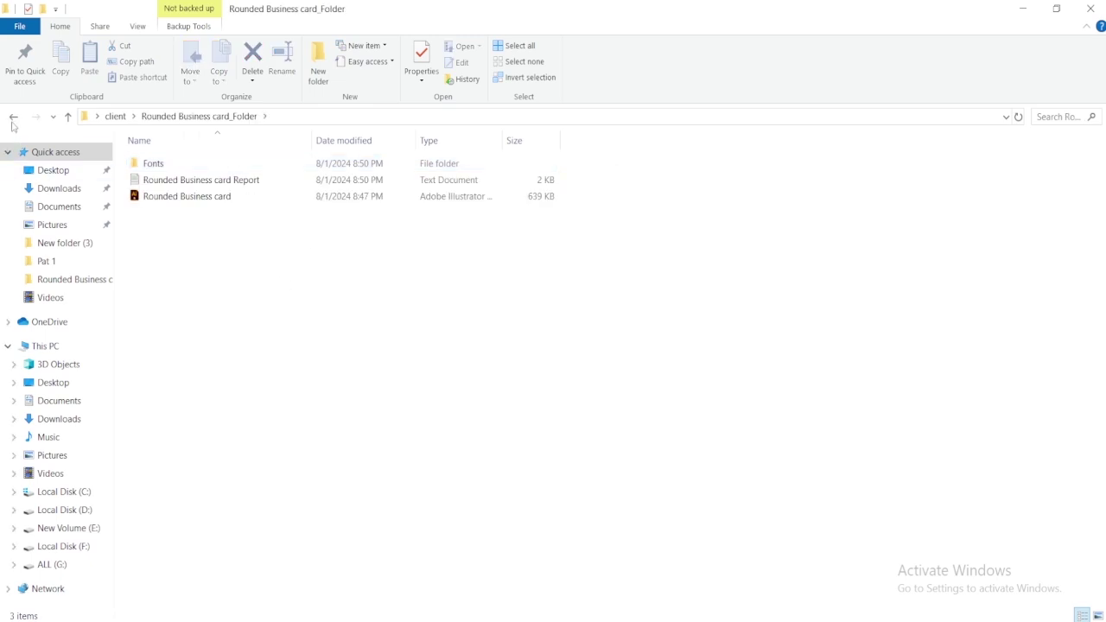
left_click(13, 119)
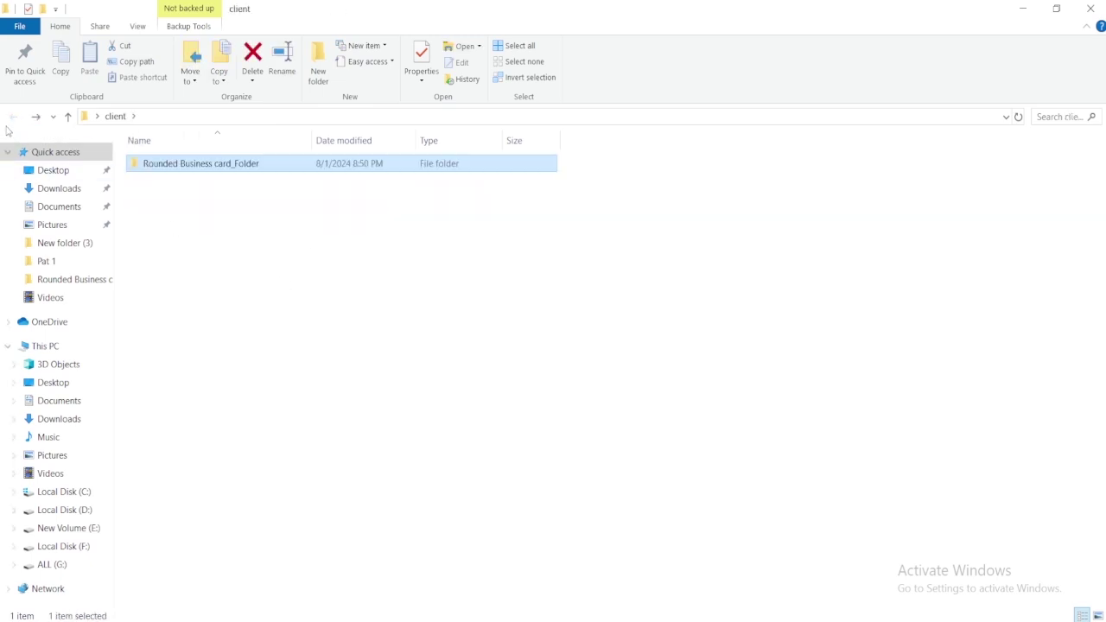
left_click(404, 221)
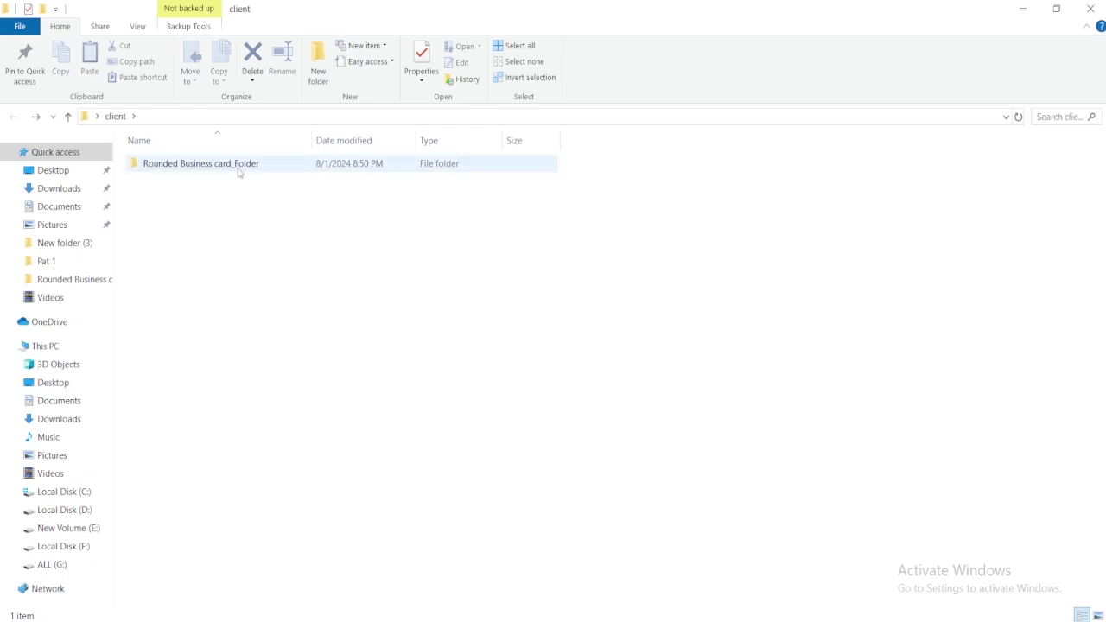
Step: Compress Rounded Business card_Folder into a ZIP archive in the client folder and delete the original uncompressed folder
left_click(239, 170)
right_click(240, 168)
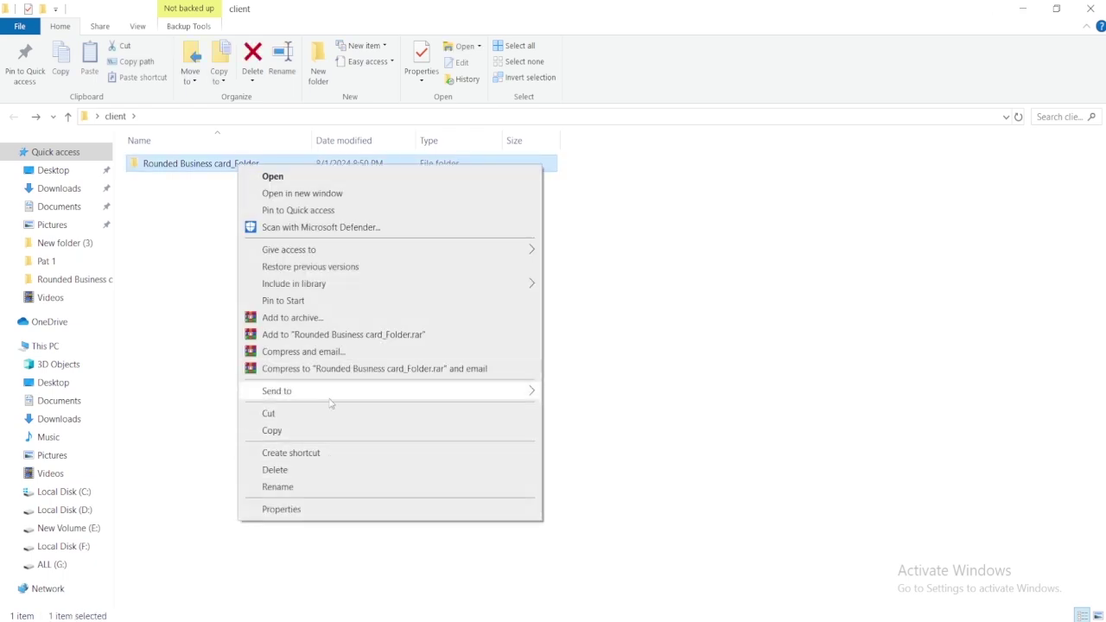
mouse_move(294, 396)
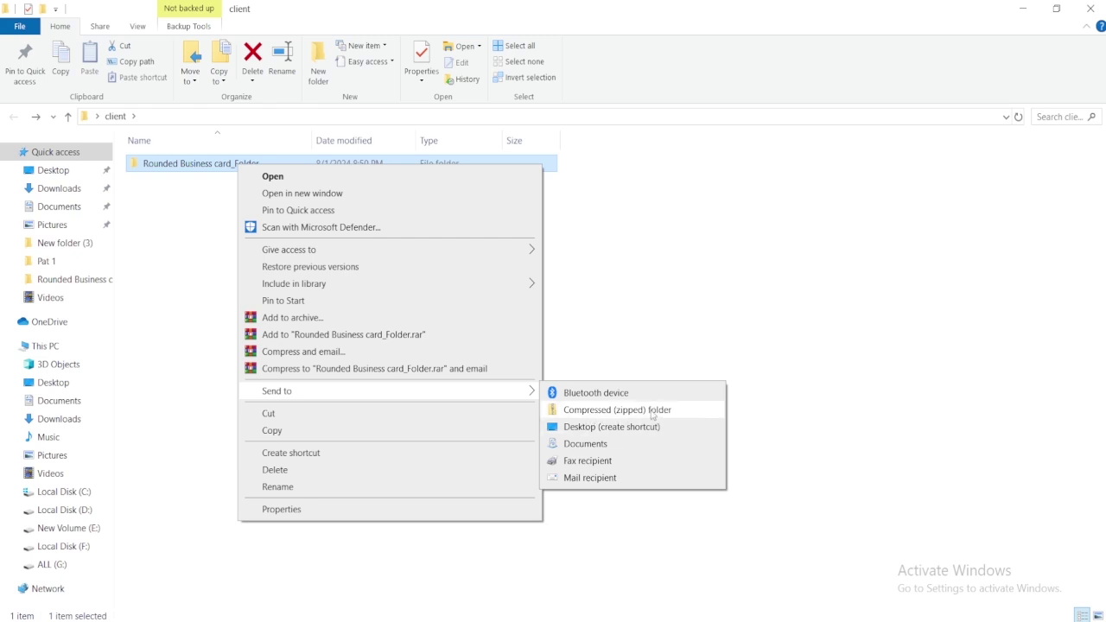
left_click(611, 414)
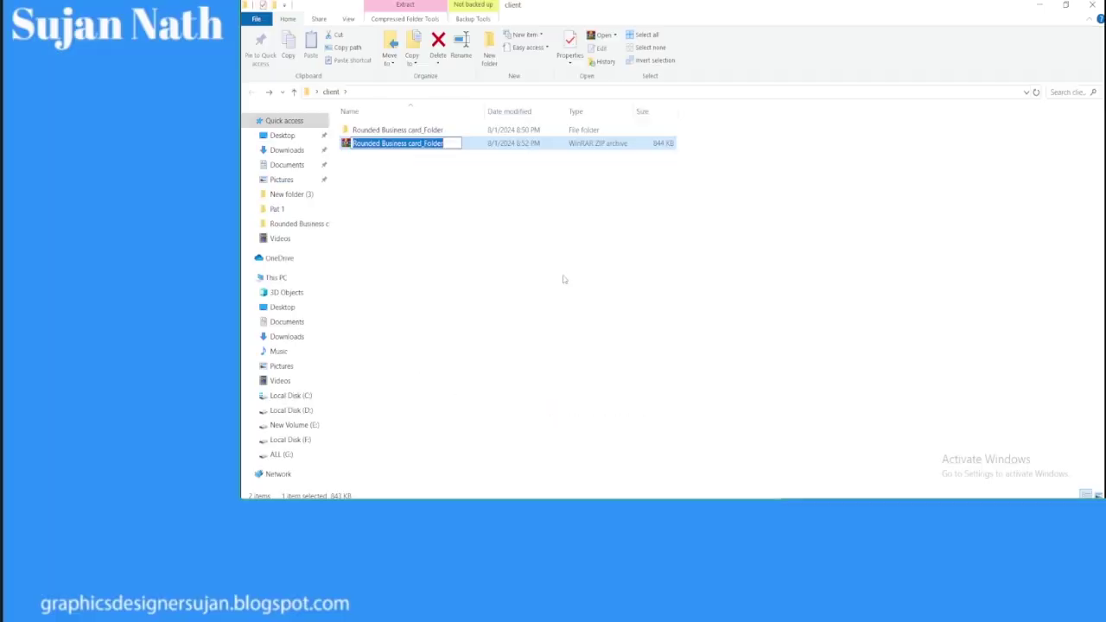
left_click(478, 222)
left_click(399, 130)
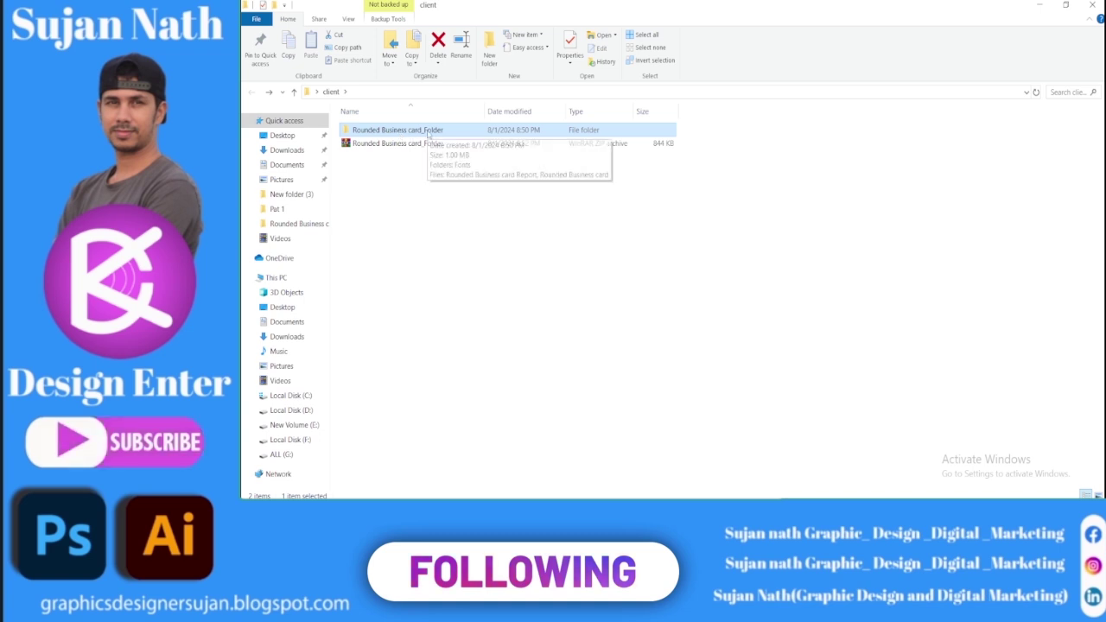
key("Delete")
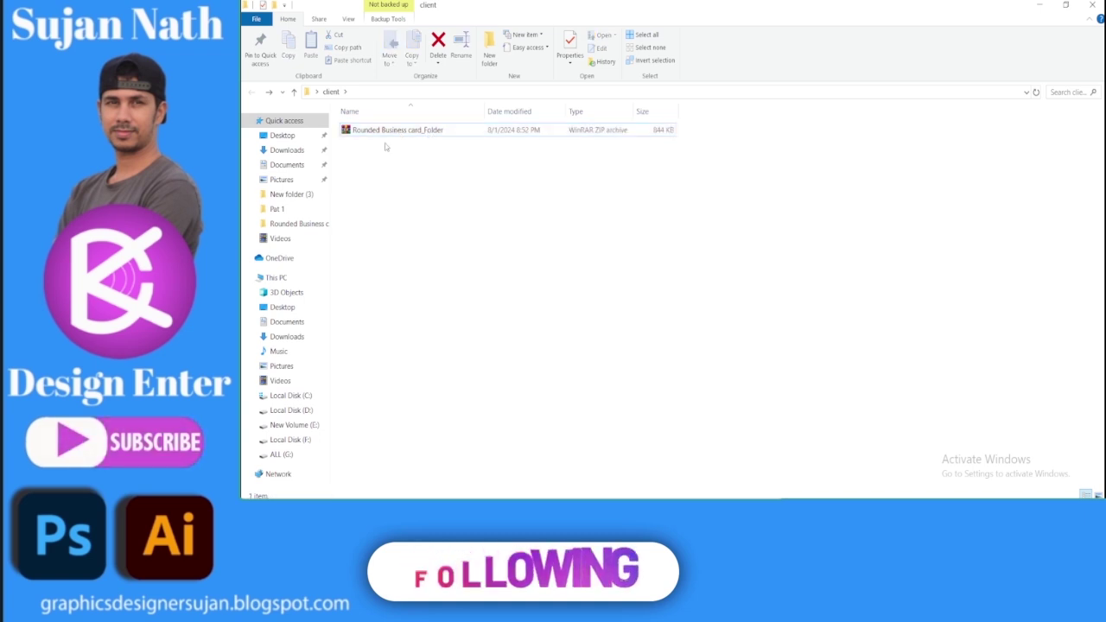
left_click_drag(388, 134, 673, 270)
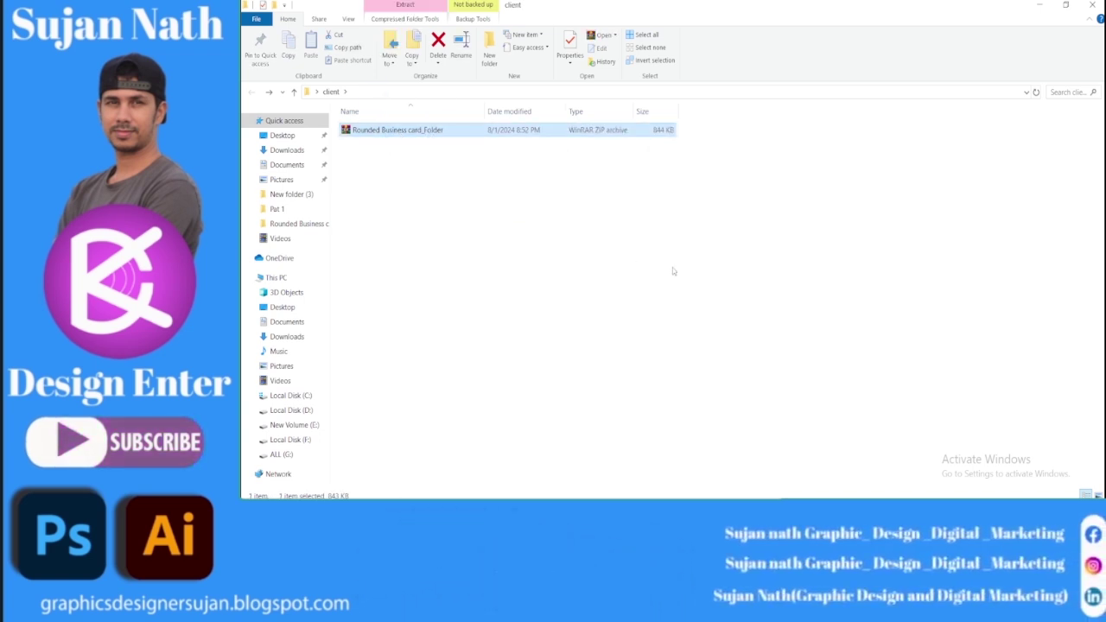
left_click(673, 270)
left_click(385, 132)
left_click_drag(372, 133, 431, 244)
left_click_drag(393, 132, 412, 229)
left_click(416, 199)
left_click(375, 132)
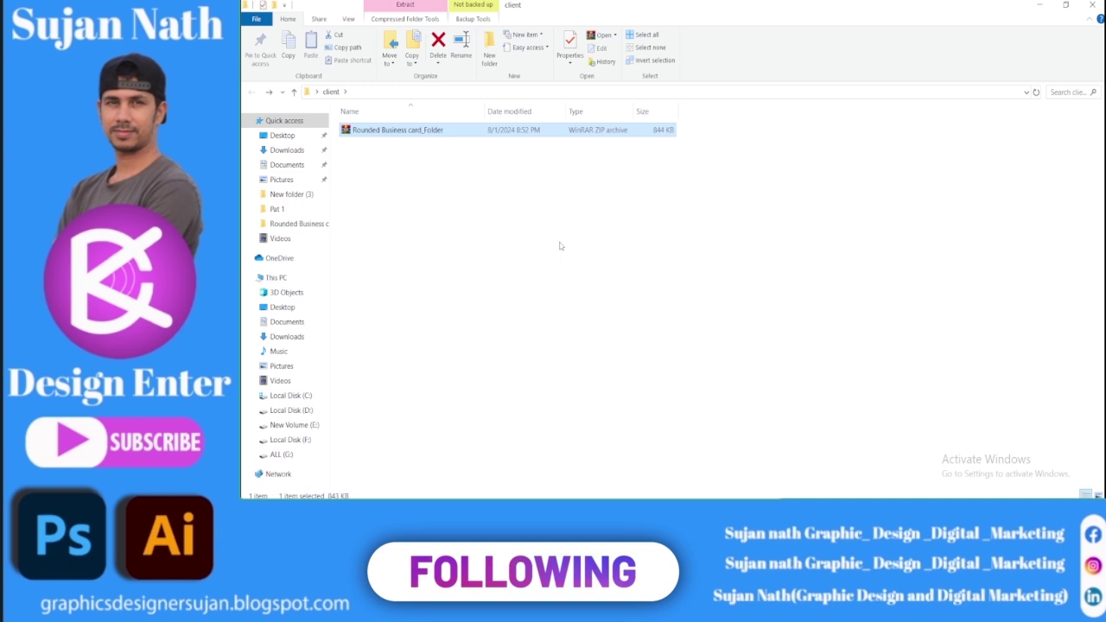
left_click_drag(373, 132, 370, 128)
left_click(444, 188)
left_click_drag(422, 173, 380, 129)
left_click(475, 194)
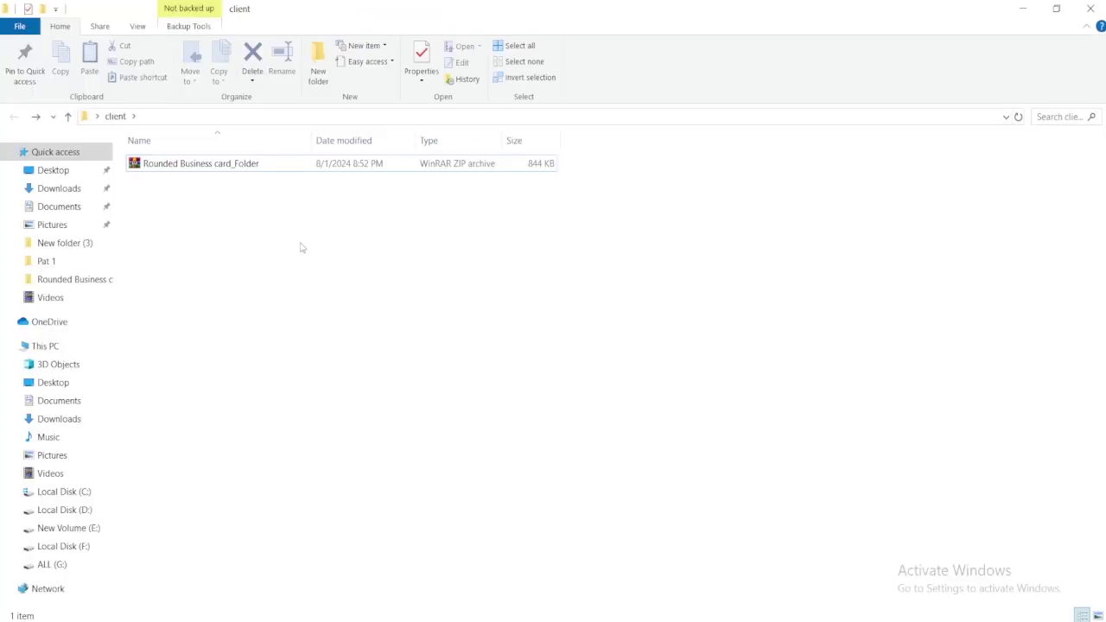
left_click_drag(362, 274, 266, 239)
left_click(212, 169)
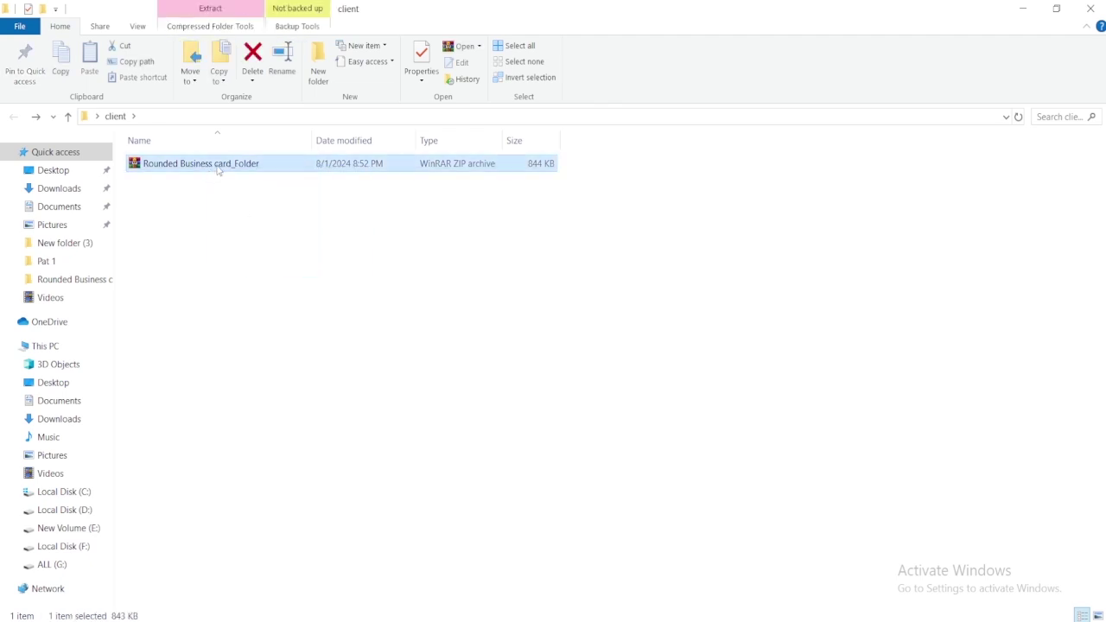
right_click(219, 170)
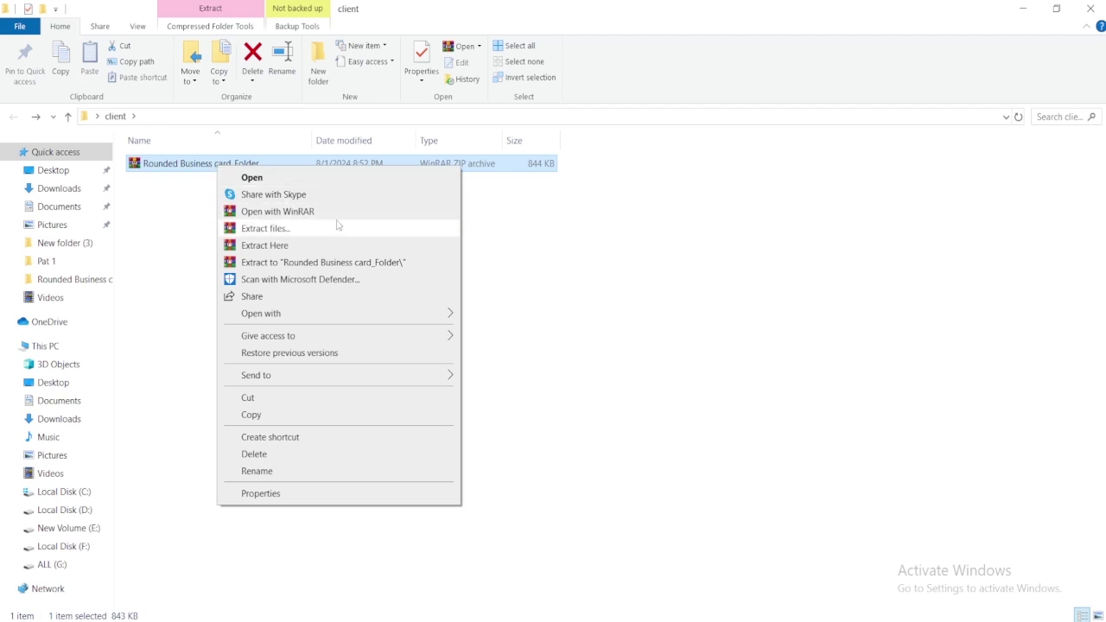
left_click(200, 210)
left_click(201, 168)
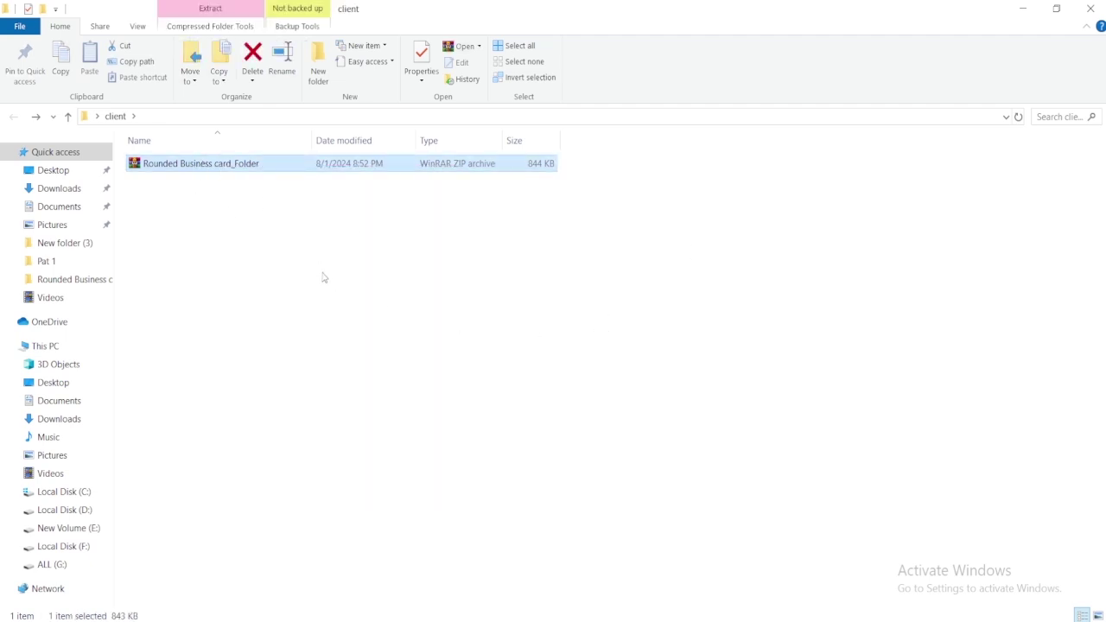
right_click(223, 166)
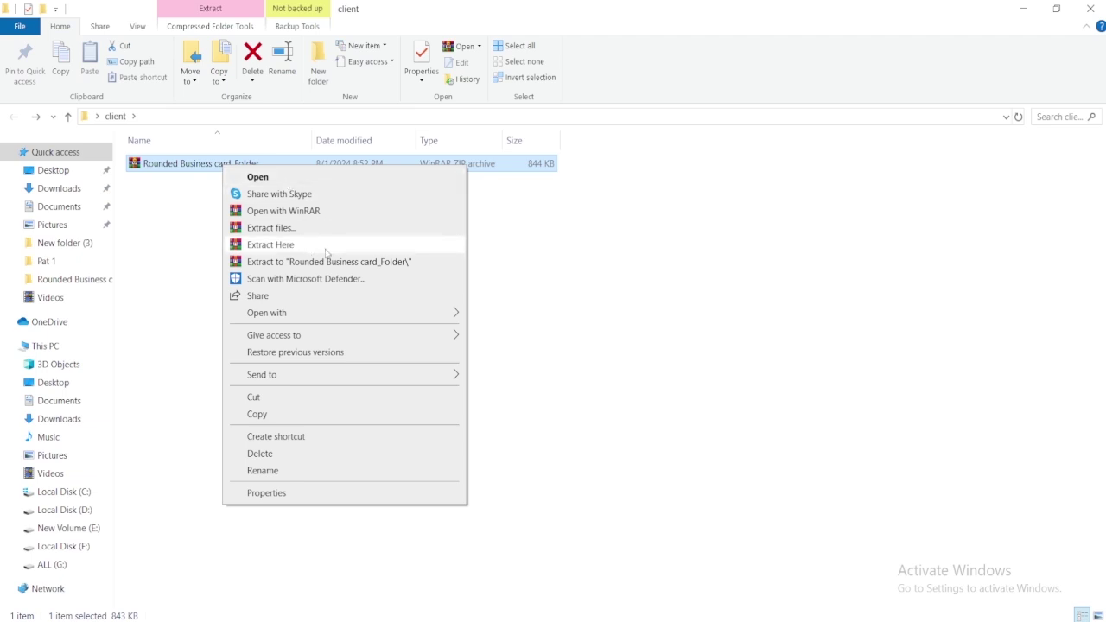
left_click(183, 244)
left_click(183, 243)
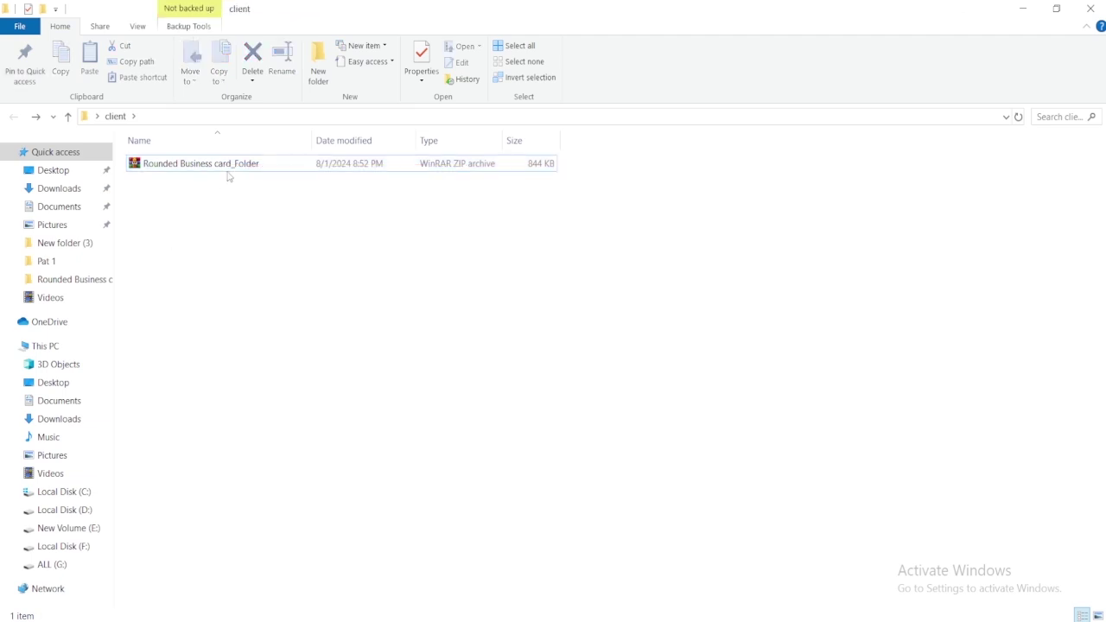
Step: Extract the Rounded Business card_Folder archive into the client folder and check the contents of the extracted folder
left_click(229, 176)
right_click(252, 170)
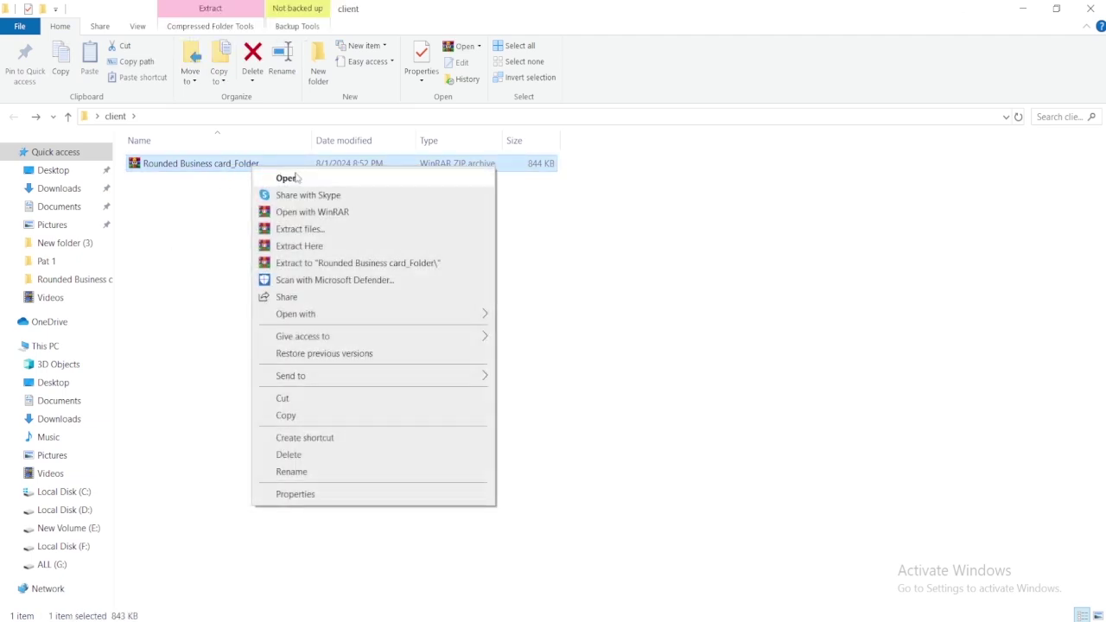
left_click(320, 248)
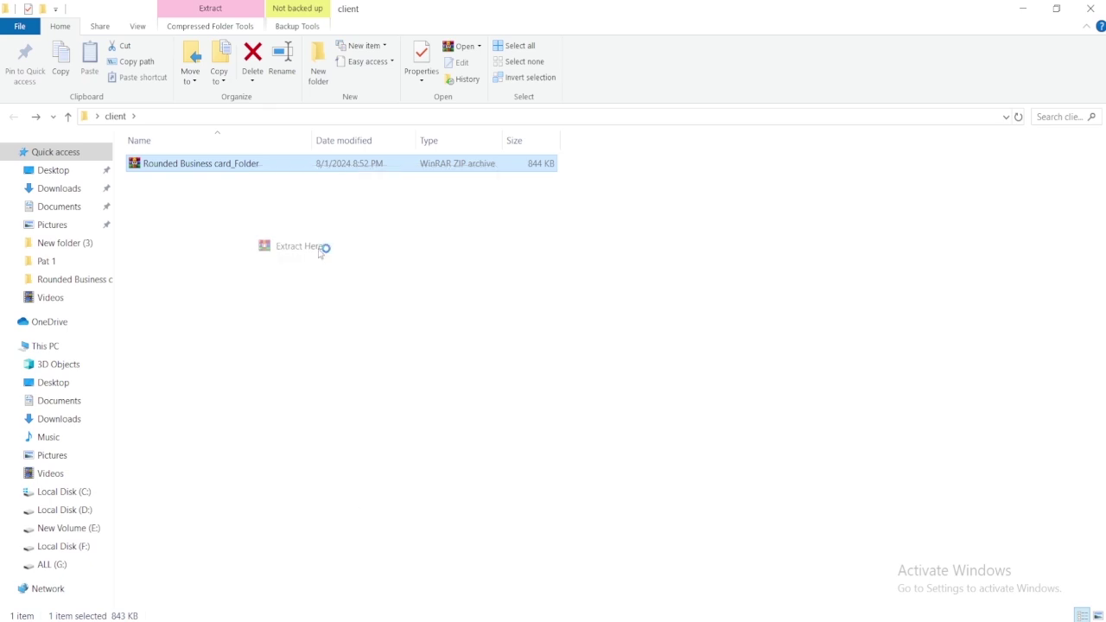
left_click(383, 316)
double_click(220, 167)
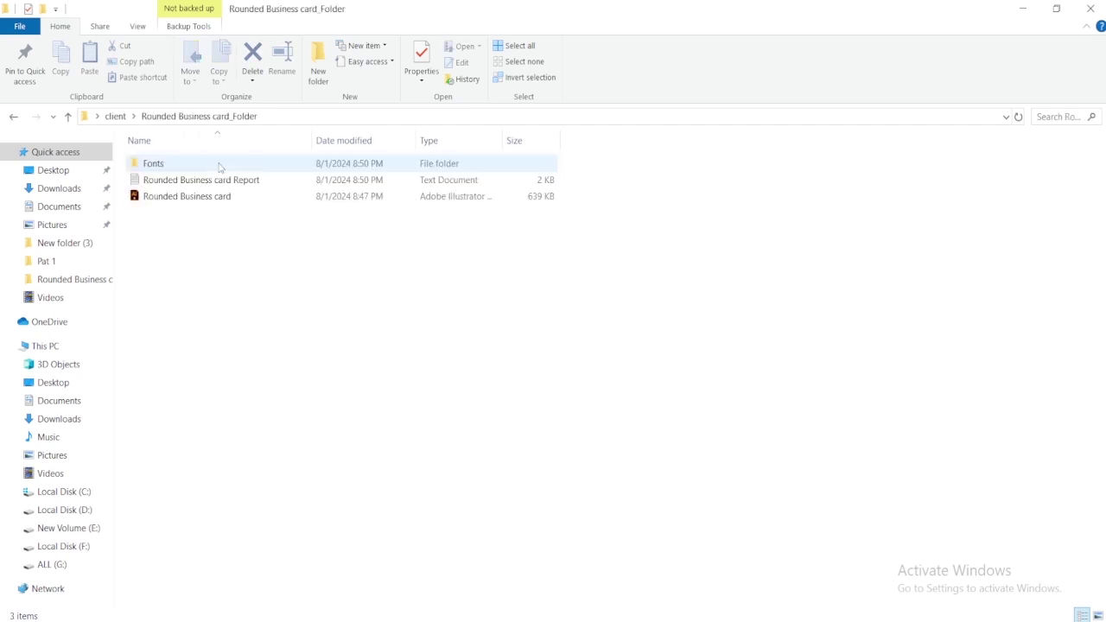
left_click_drag(316, 281, 175, 179)
left_click(351, 282)
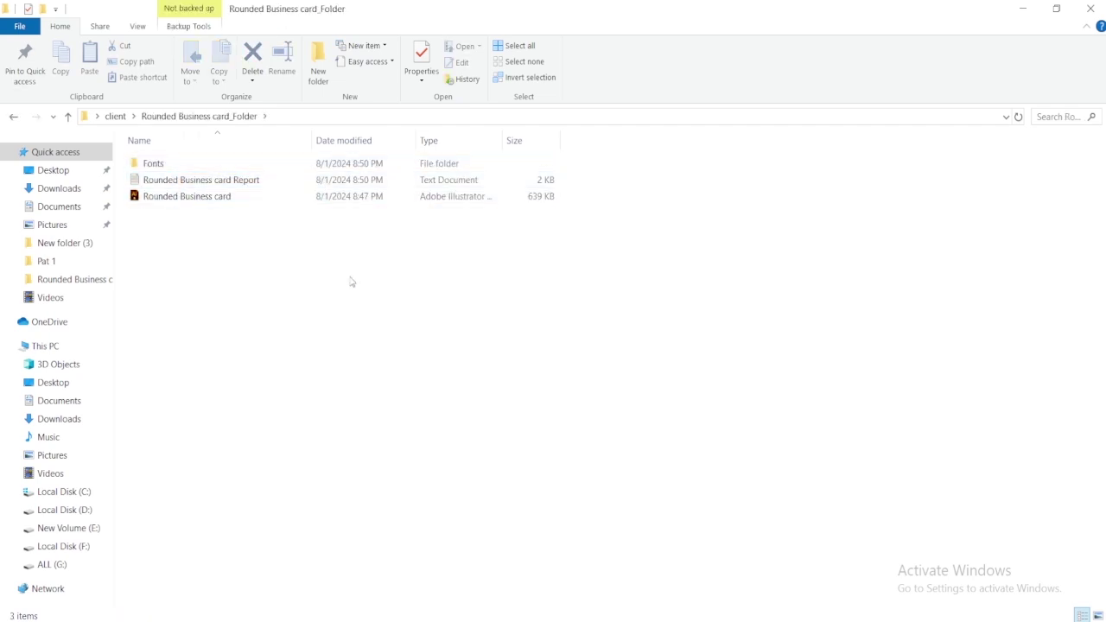
Step: Return to the client folder and delete the extracted Rounded Business card_Folder, keeping only the ZIP archive
left_click(14, 117)
left_click(272, 165)
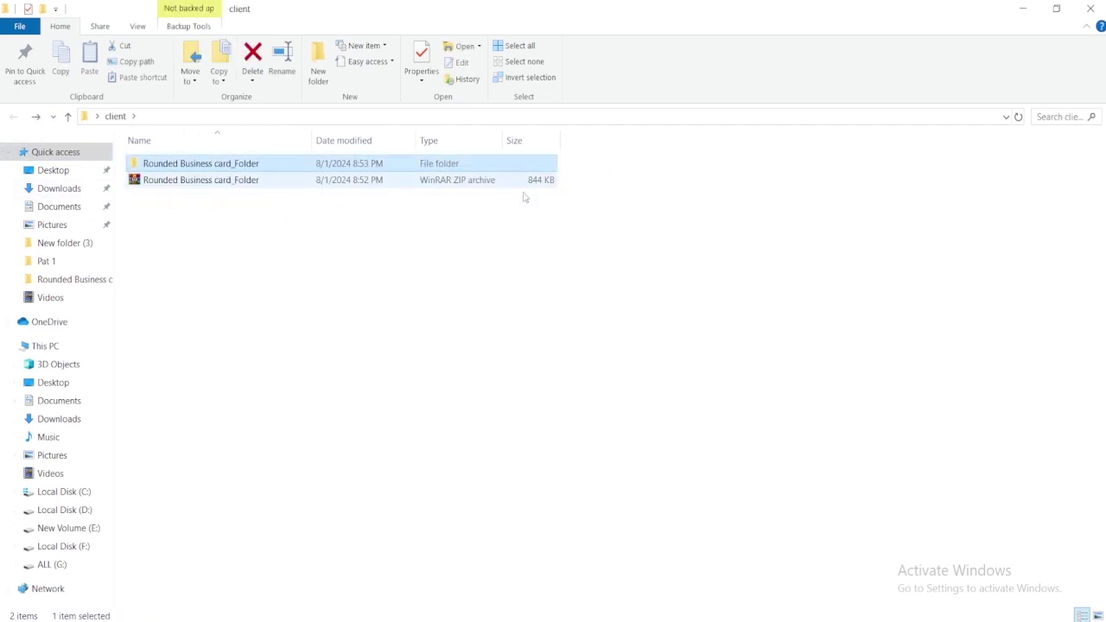
key("Delete")
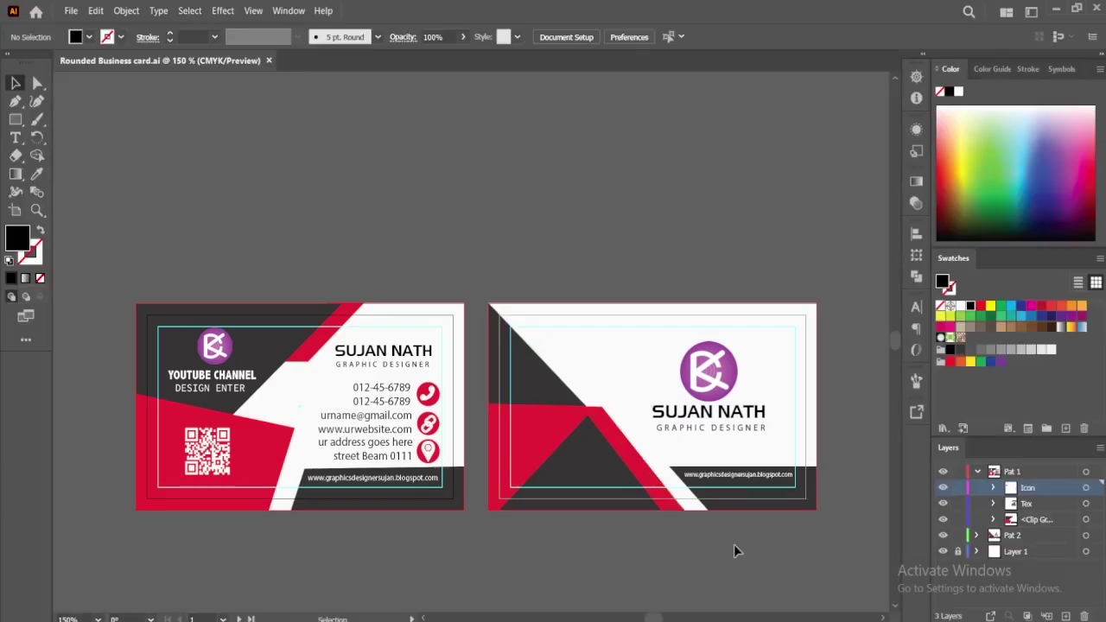
Step: Look over both sides of the finished business card in Illustrator and collapse the Pat 1 layer
scroll(895, 350, "down", 3)
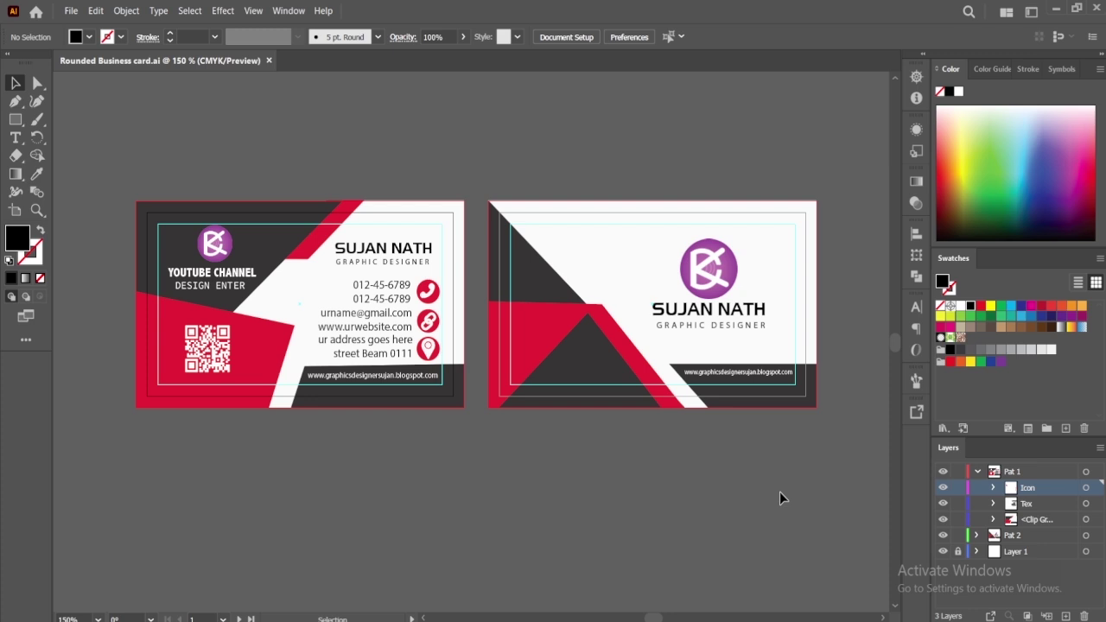
left_click(977, 472)
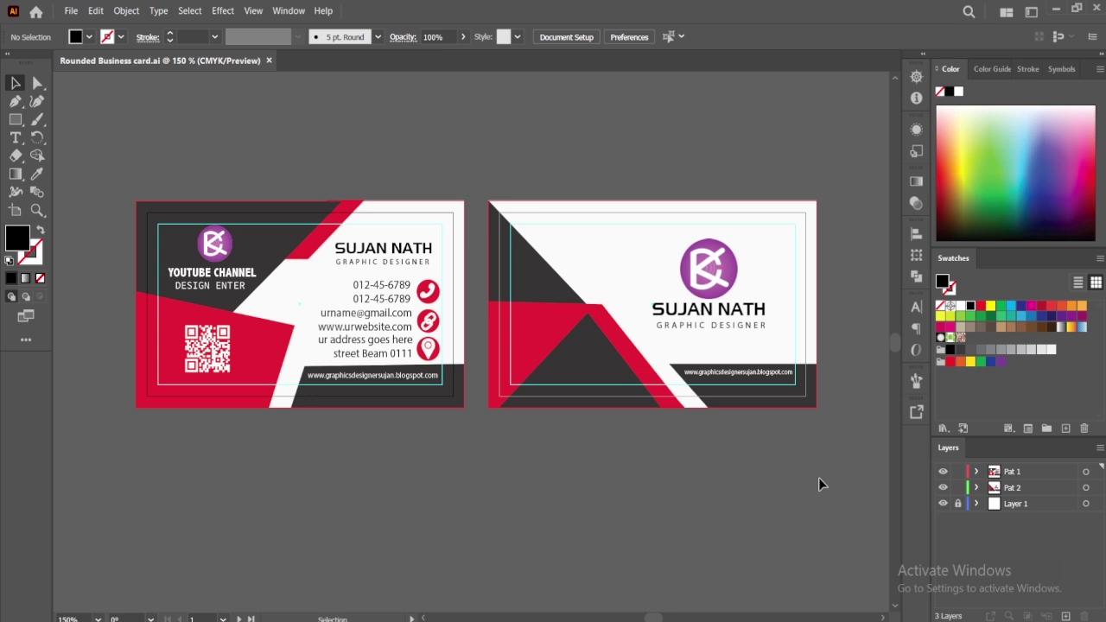
left_click_drag(739, 513, 421, 380)
left_click(604, 484)
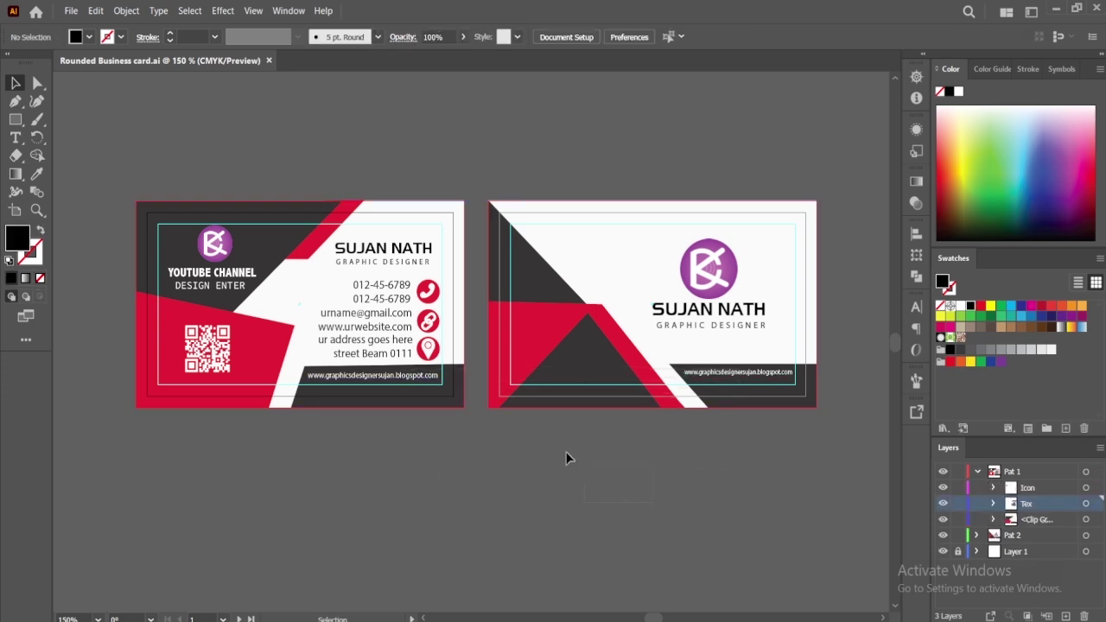
key("ctrl+a")
left_click(665, 555)
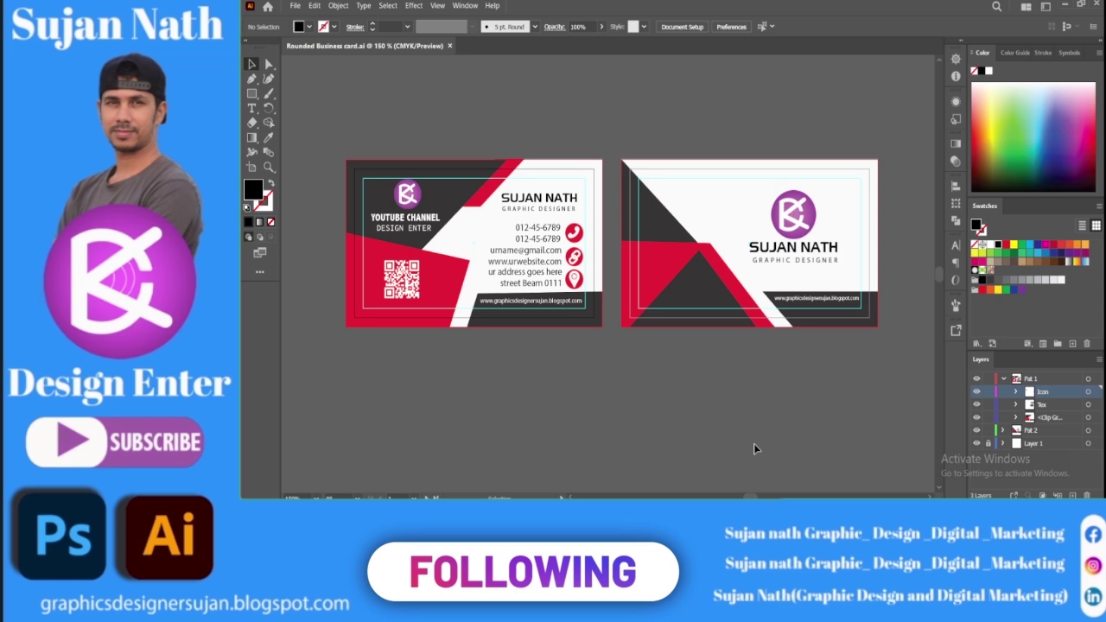
key("ctrl+a")
left_click(471, 154)
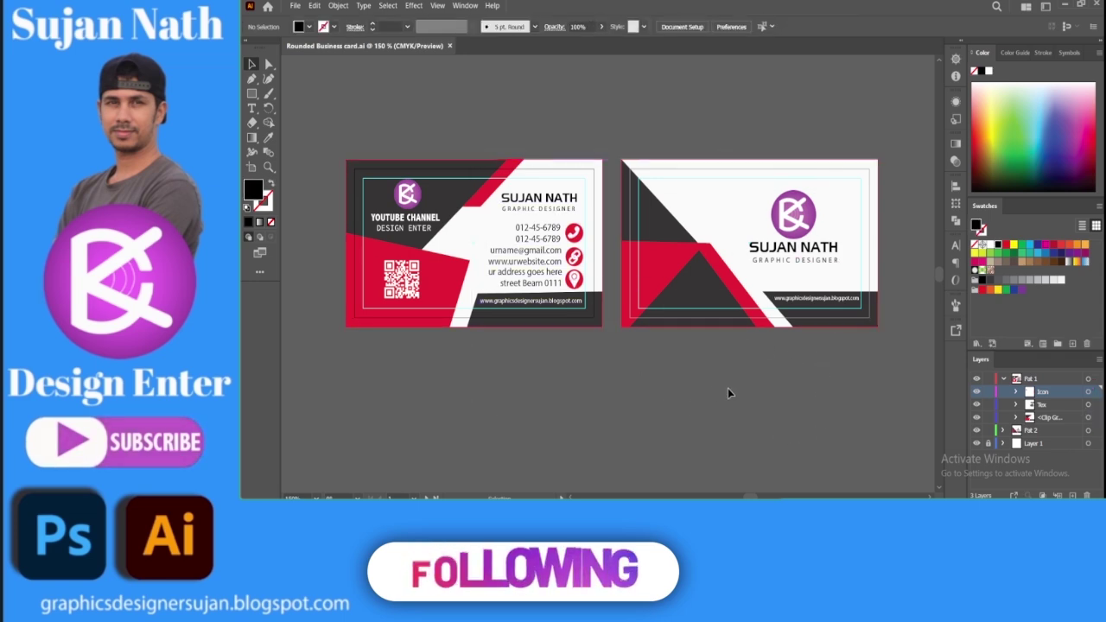
left_click_drag(854, 406, 409, 172)
left_click(585, 388)
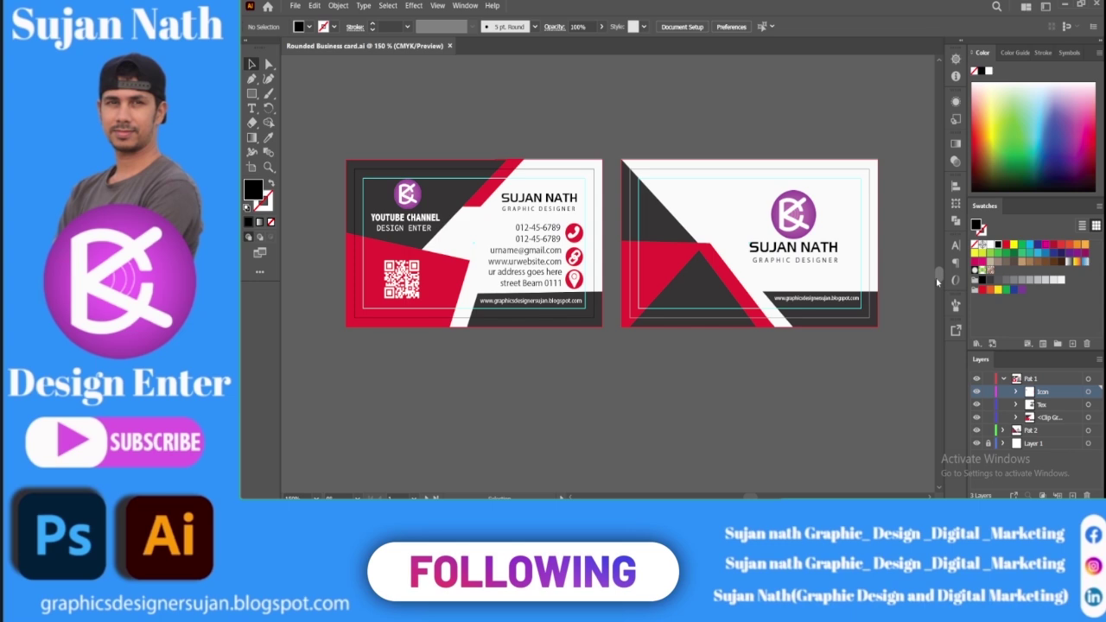
scroll(939, 279, "up", 2)
scroll(939, 279, "down", 1)
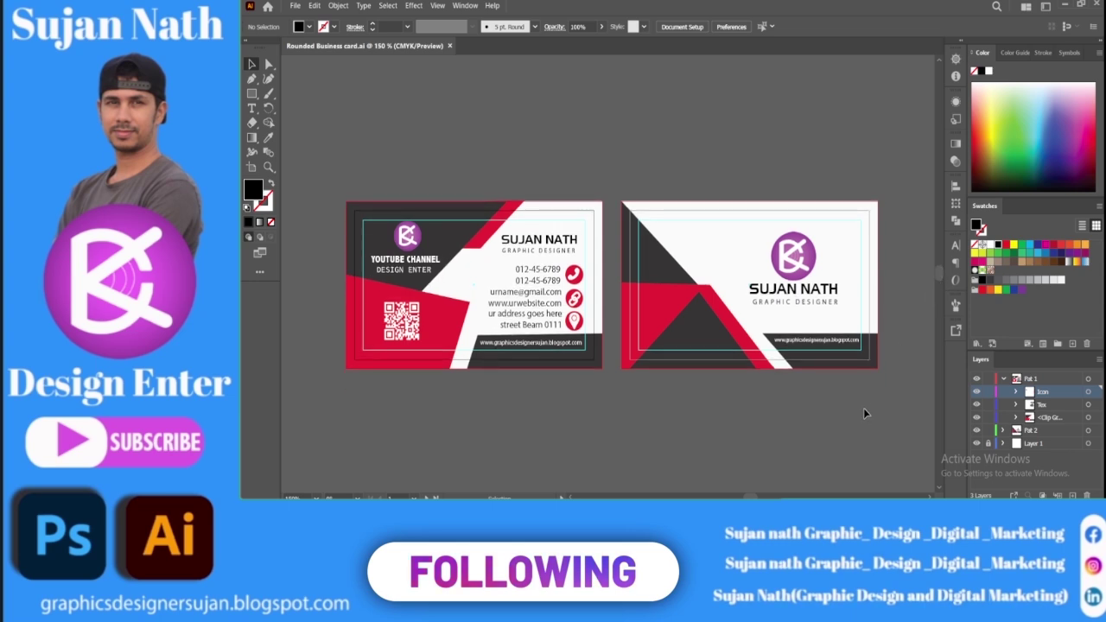
scroll(935, 281, "down", 1)
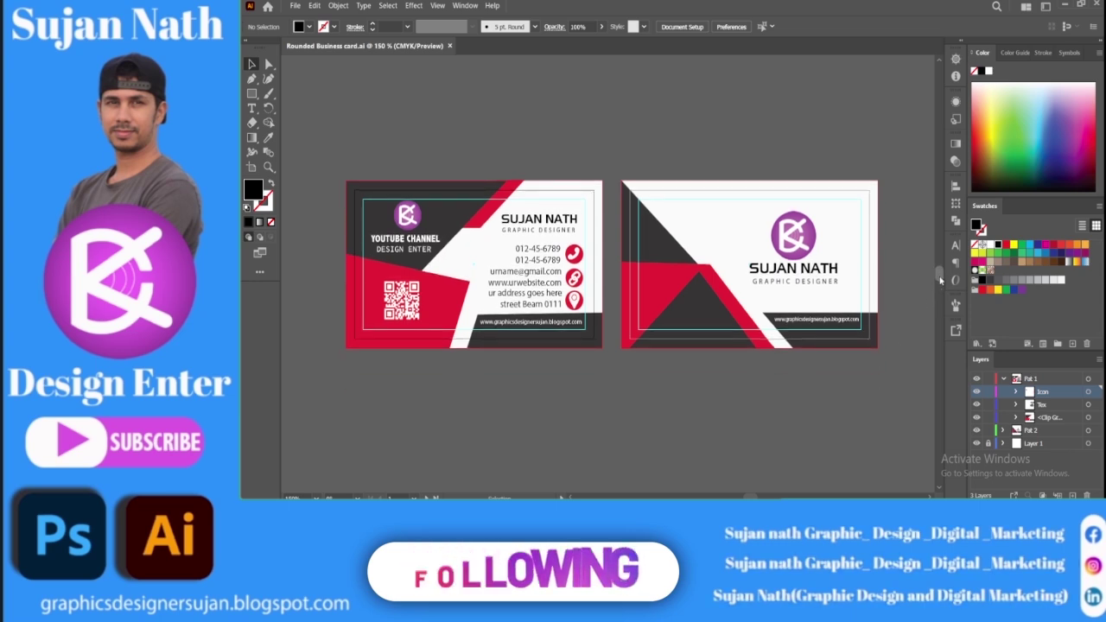
left_click(1004, 378)
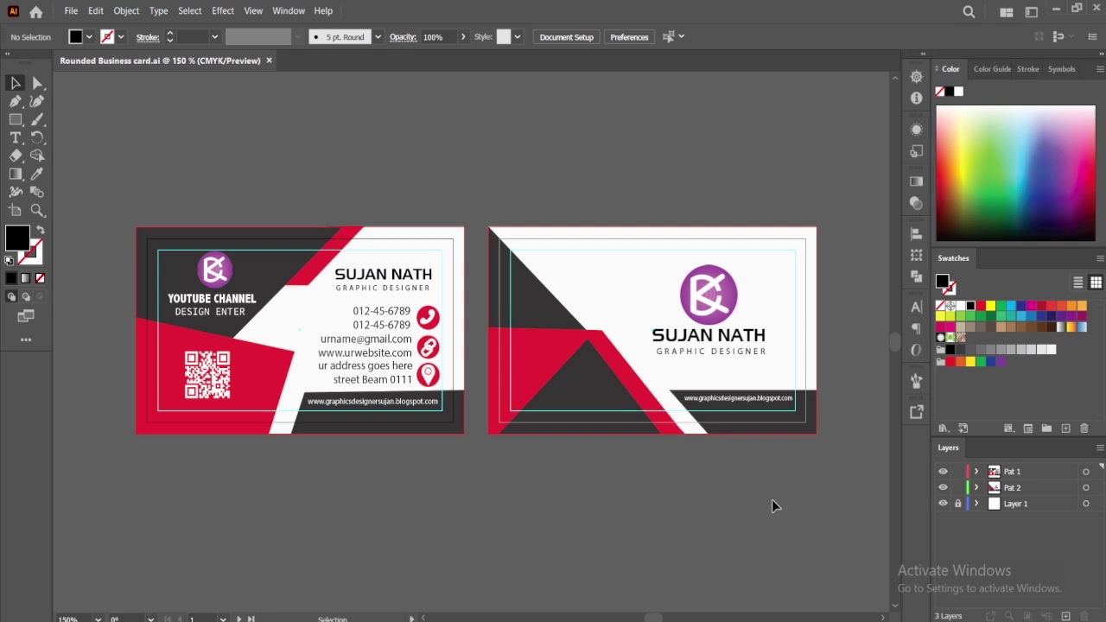